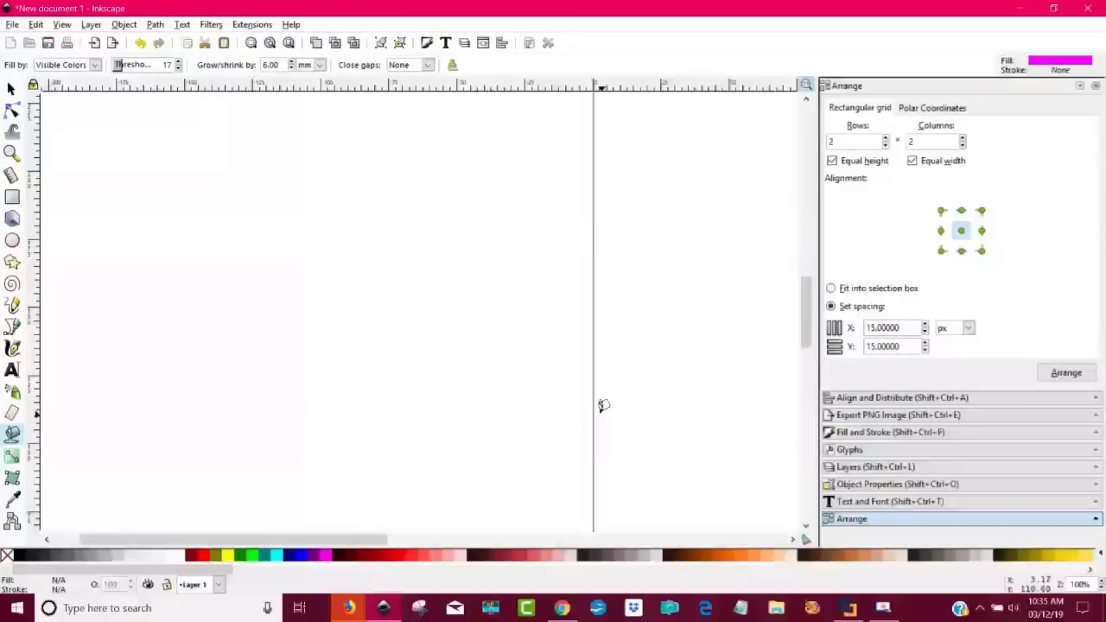
Add the text "Happy Easter" in Magnolia Script at size 72 on the empty canvas
click(12, 371)
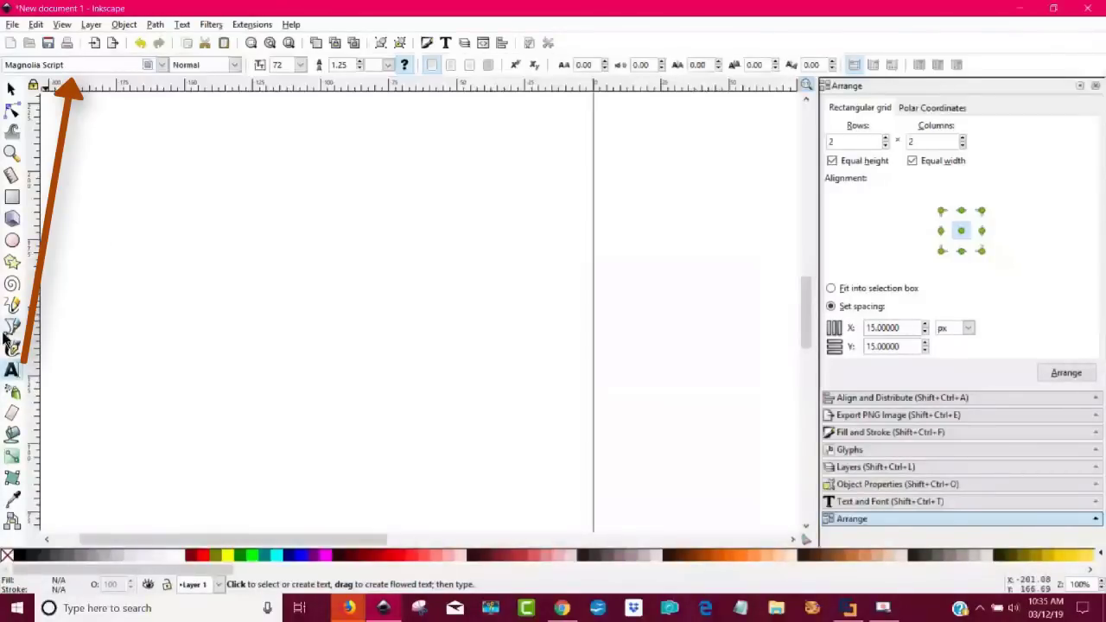
drag(80, 68, 4, 76)
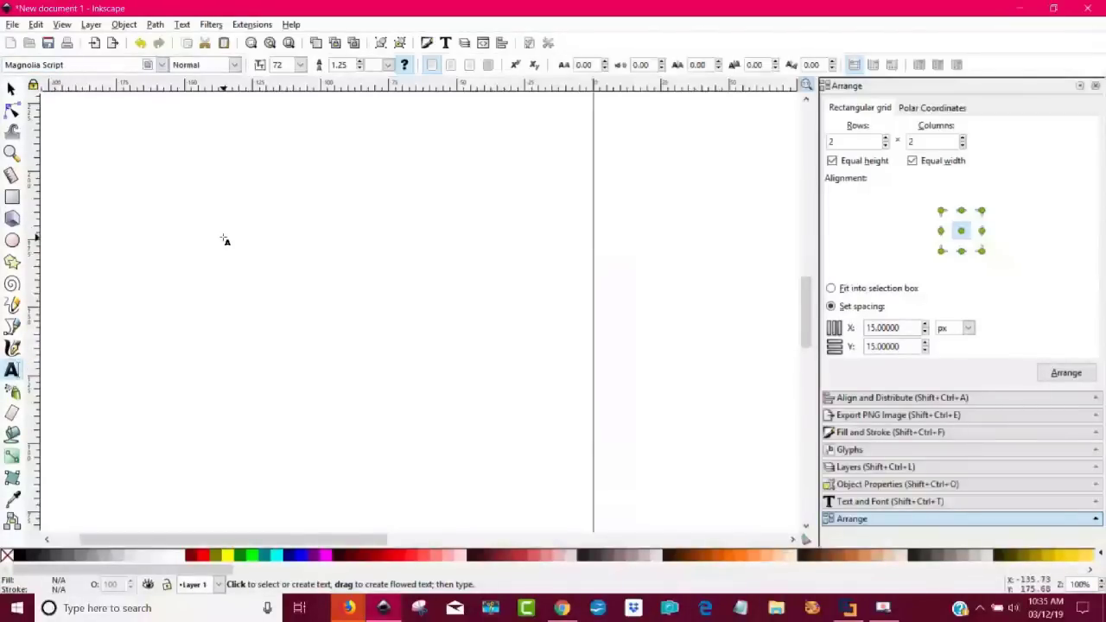
double_click(58, 65)
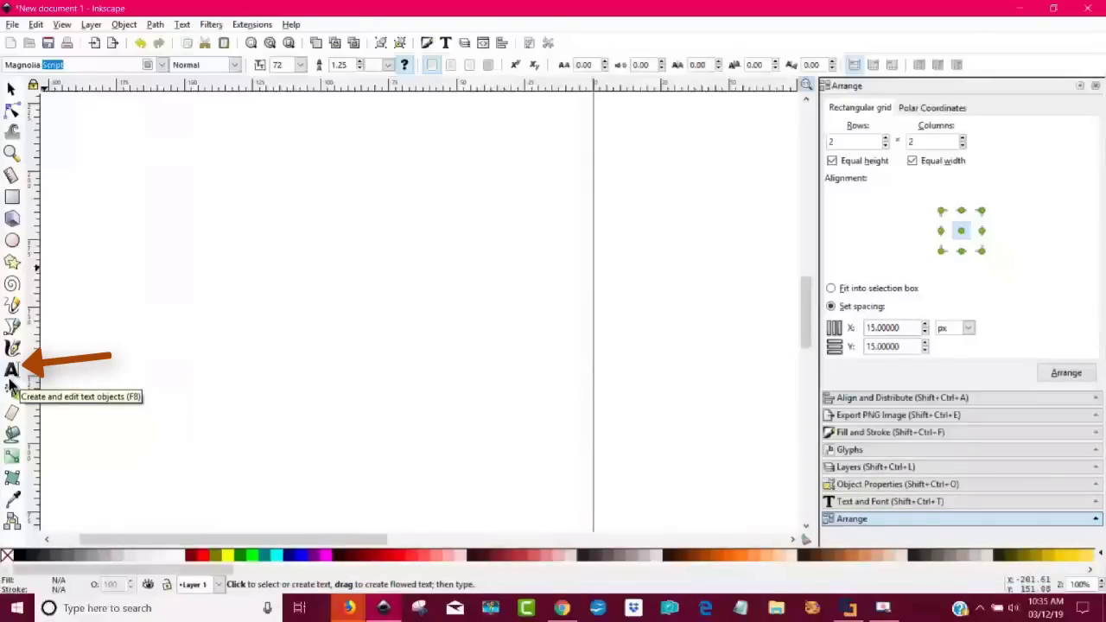
click(102, 247)
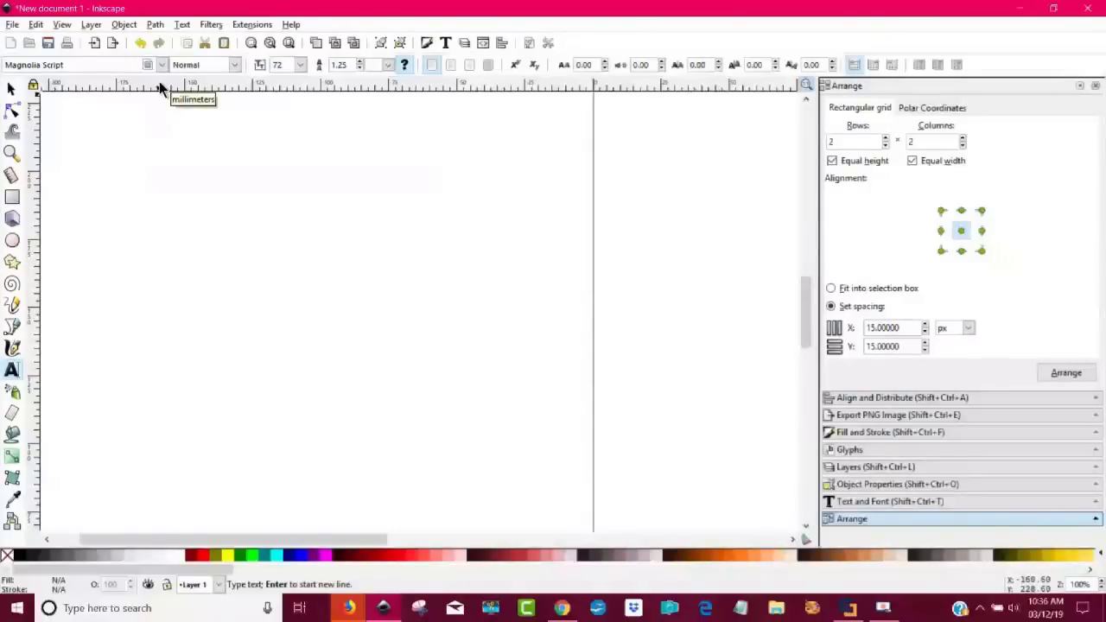
text(Happy)
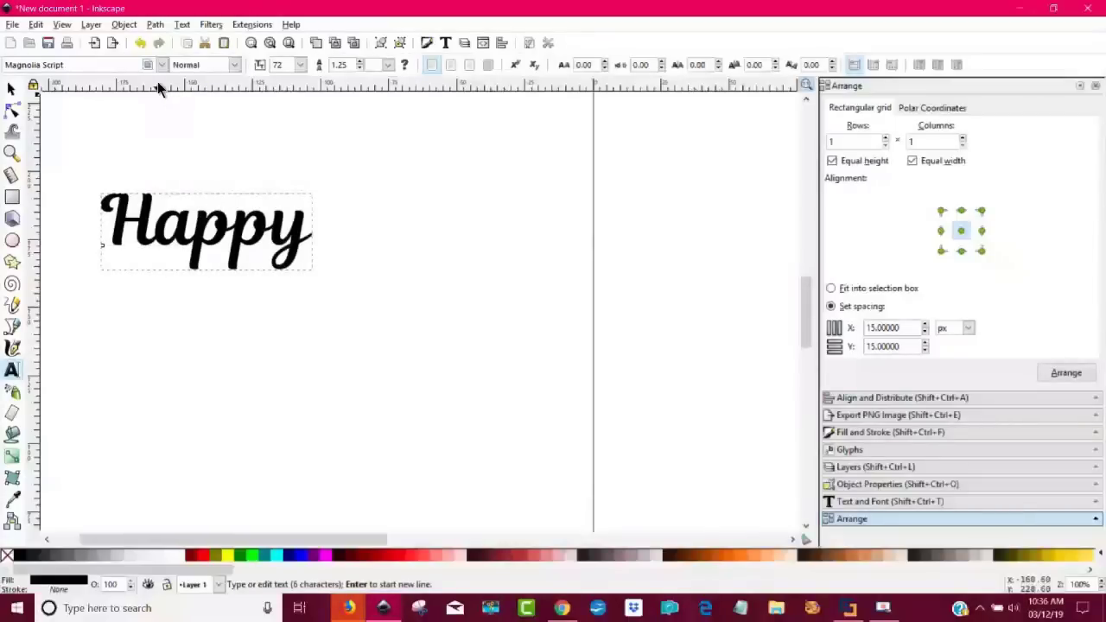
text( Easter)
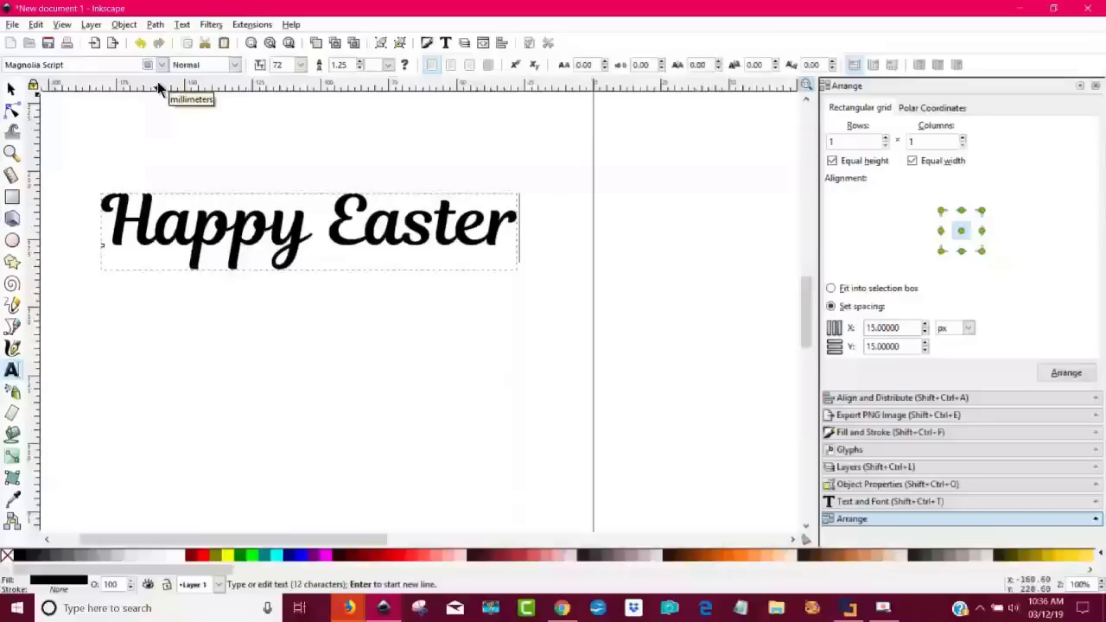
Set the Paint Bucket to fill by Visible Colors, with Grow/shrink by 17 and pt as its unit
click(12, 436)
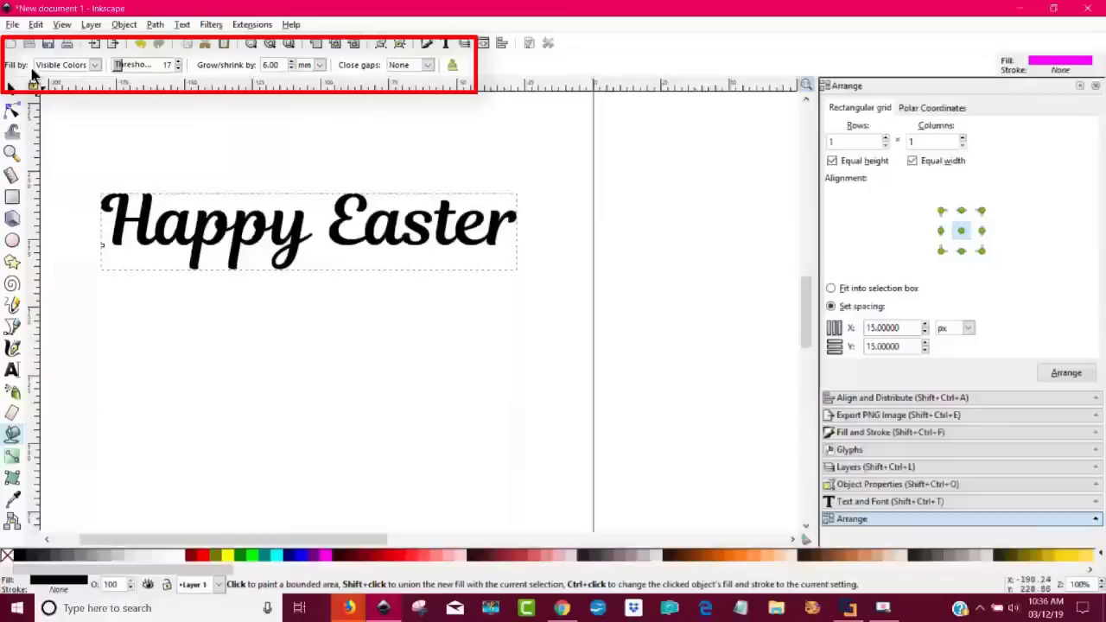
click(92, 65)
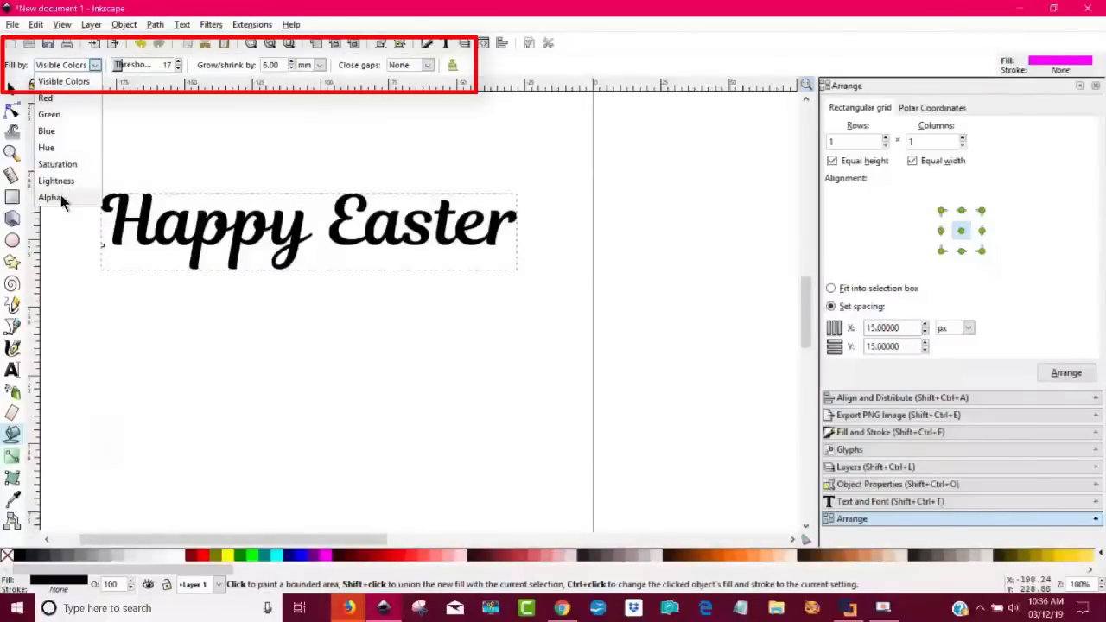
click(62, 83)
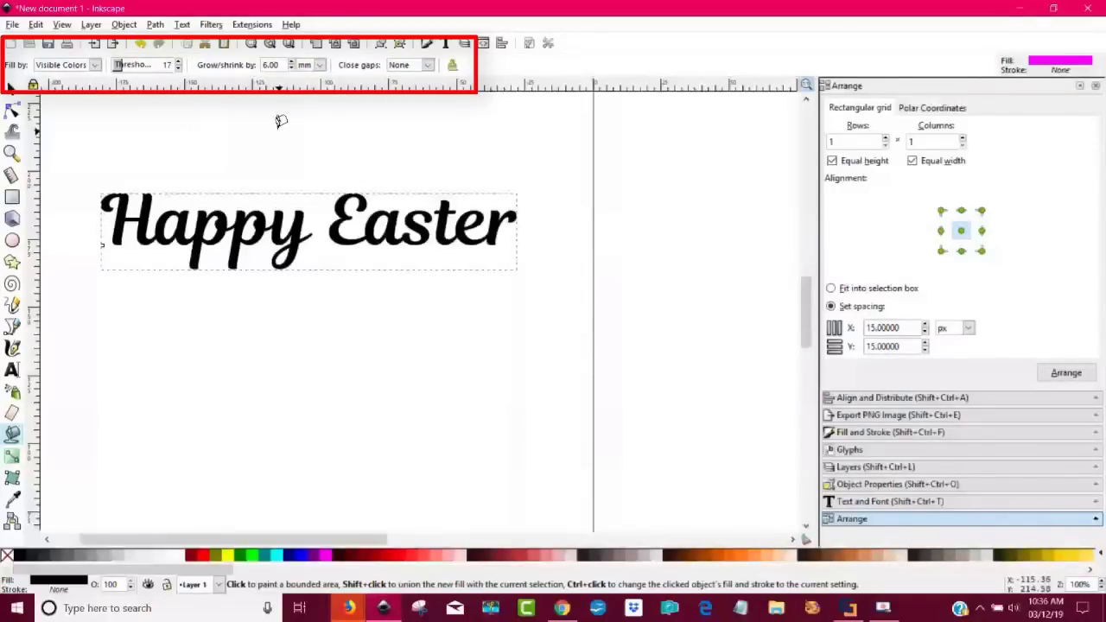
double_click(276, 64)
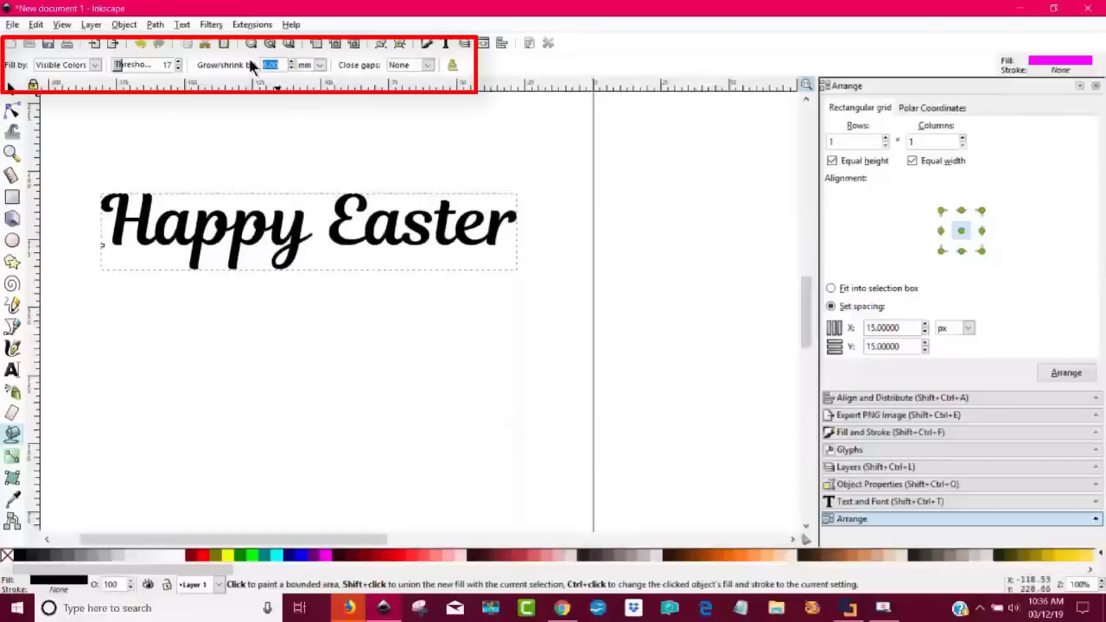
text(17)
click(338, 140)
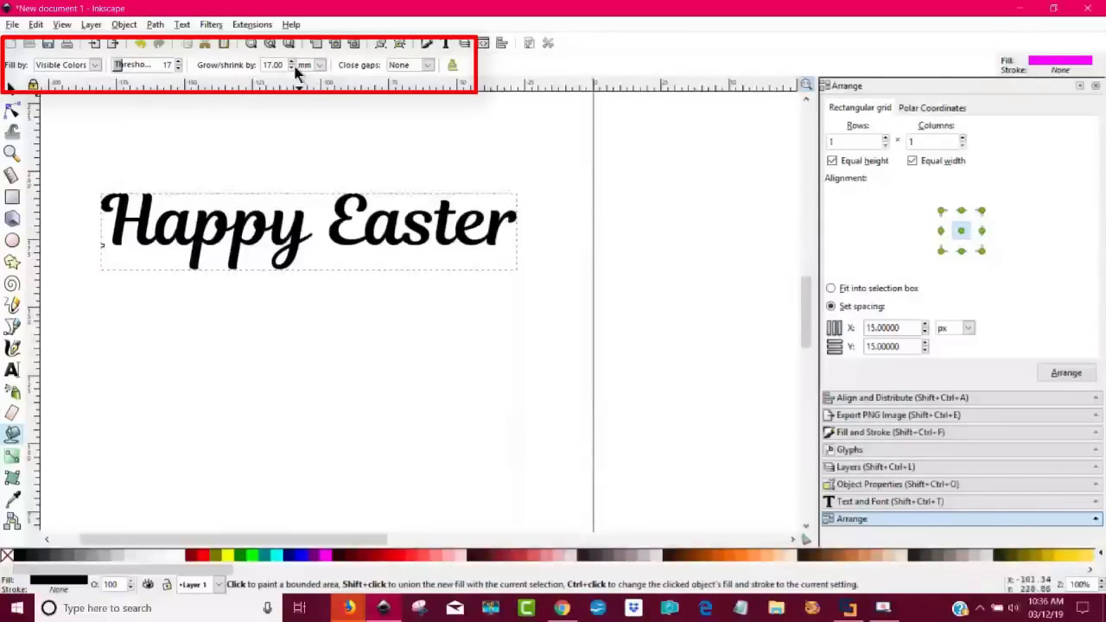
click(319, 65)
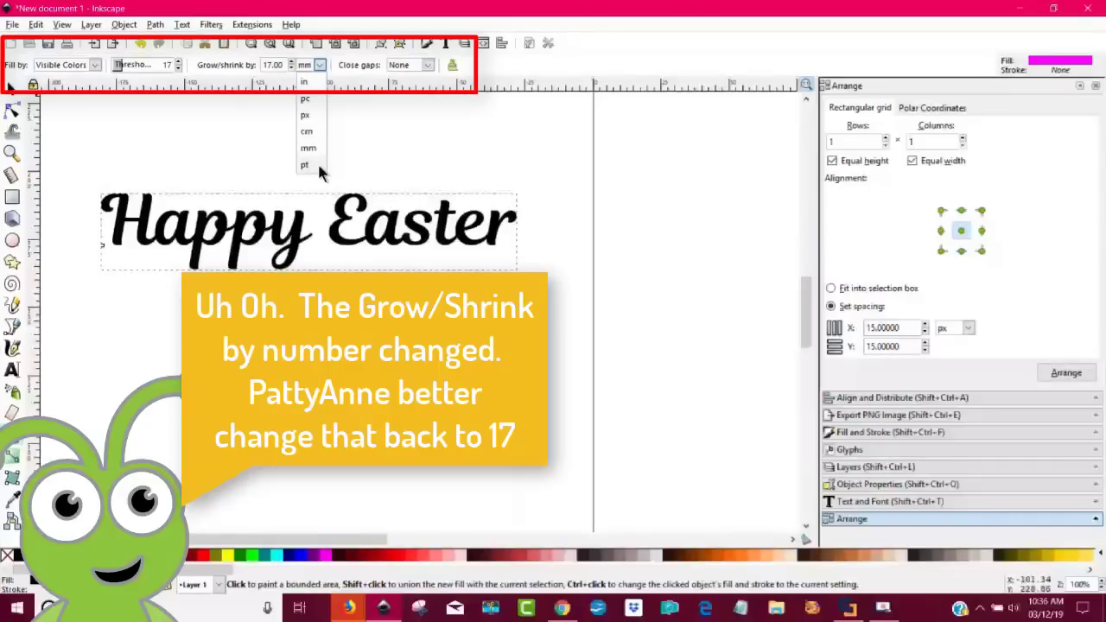
click(309, 163)
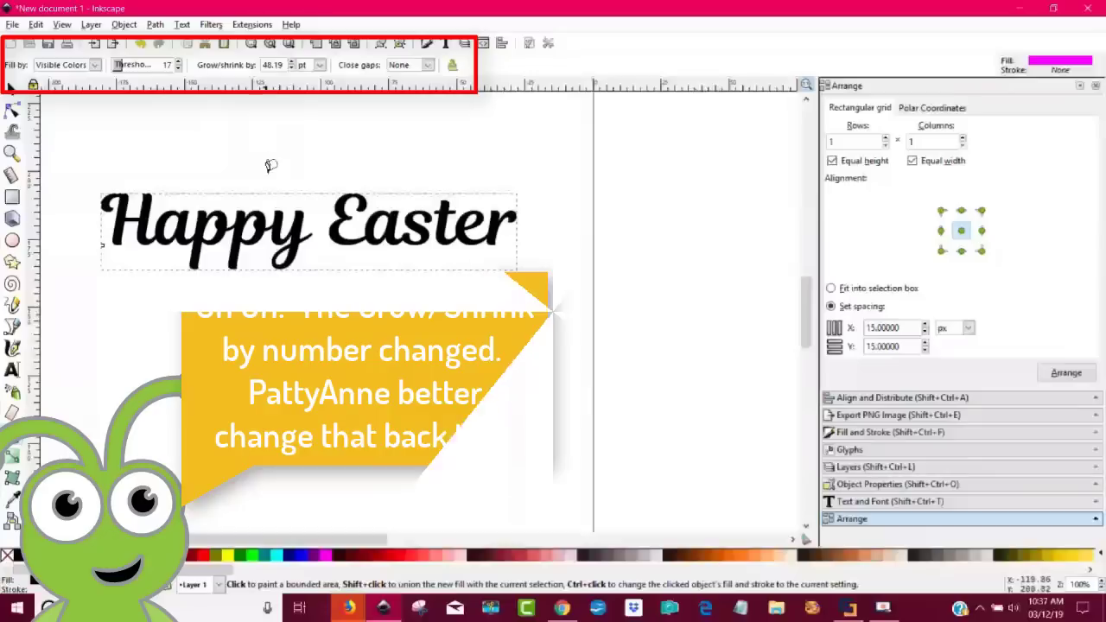
Move the Happy Easter text slightly up and to the left, and deselect it
drag(226, 234, 202, 215)
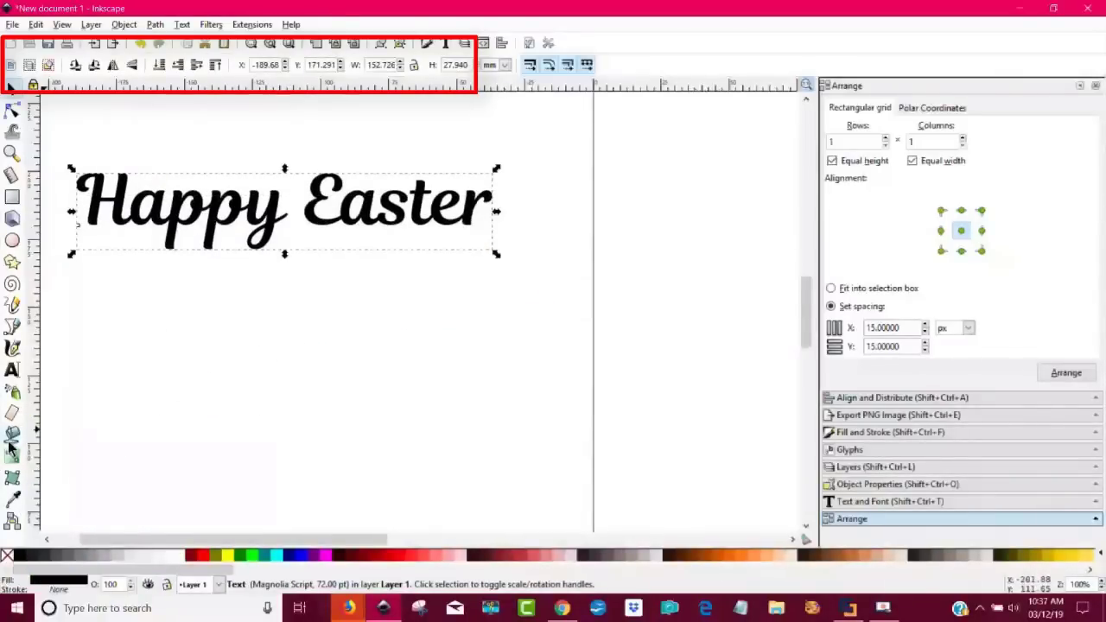
click(126, 425)
Set the Paint Bucket's Grow/shrink amount to 17 pt, keeping Visible Colors as the fill mode
click(13, 436)
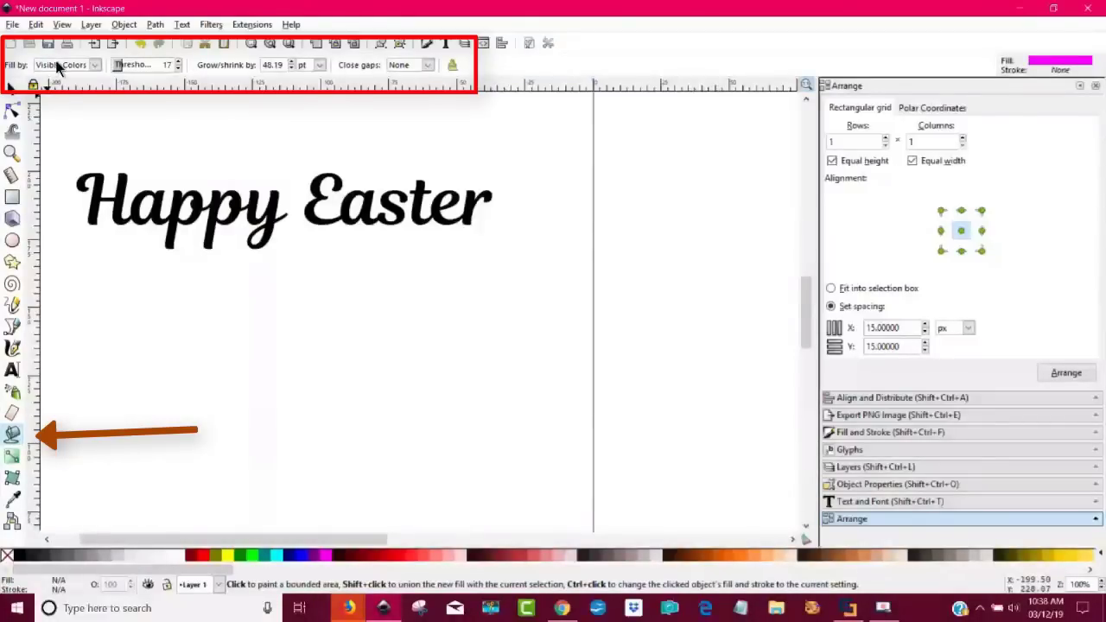
click(95, 65)
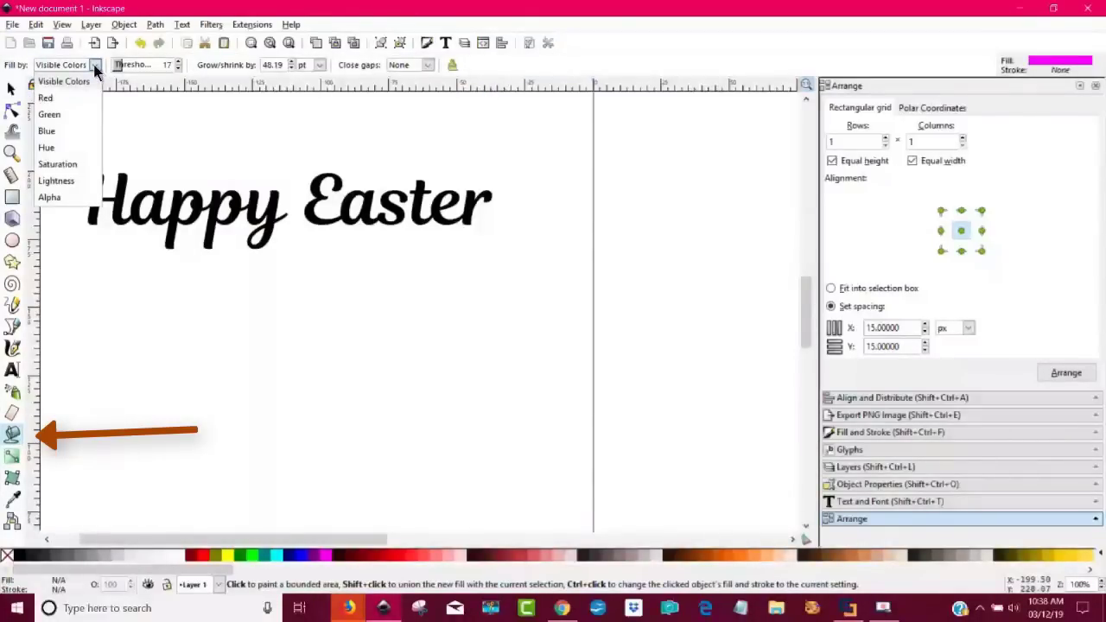
click(95, 69)
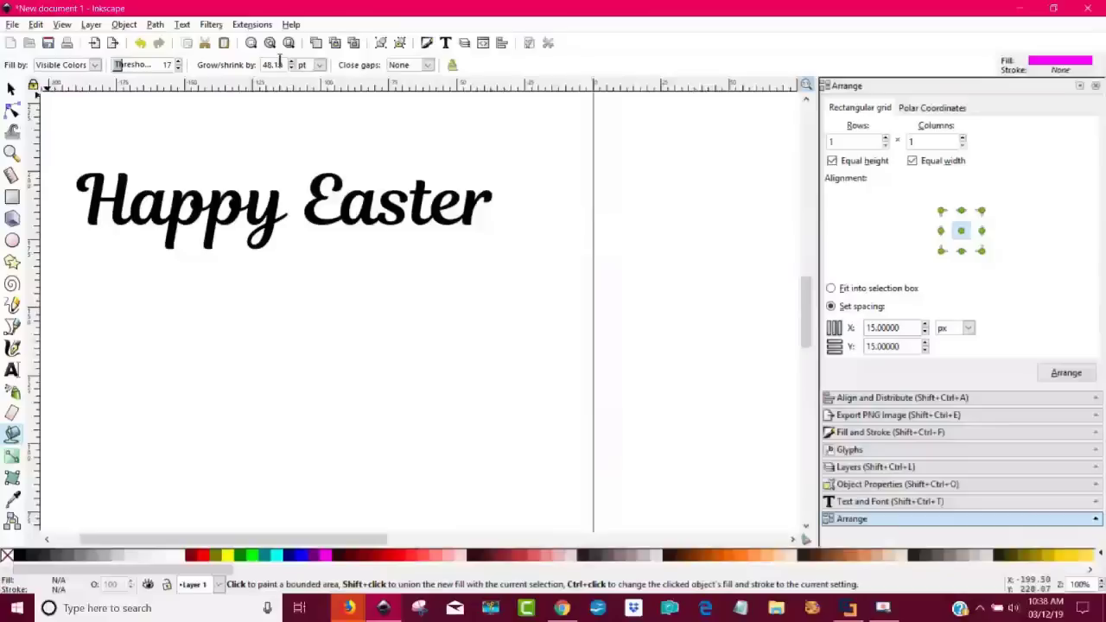
drag(283, 66, 247, 69)
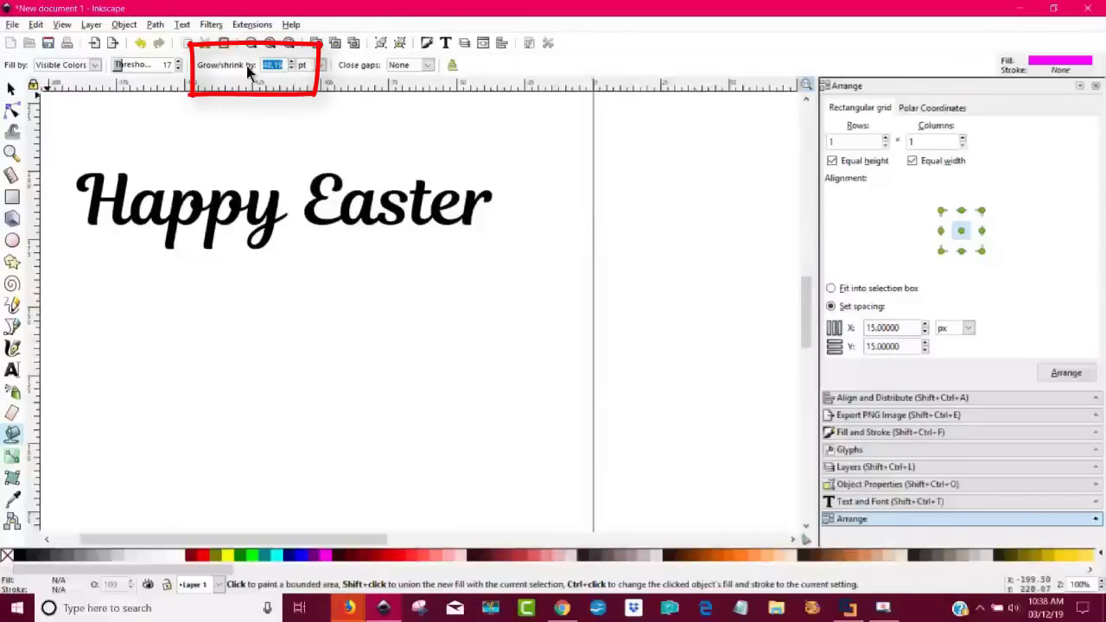
text(17)
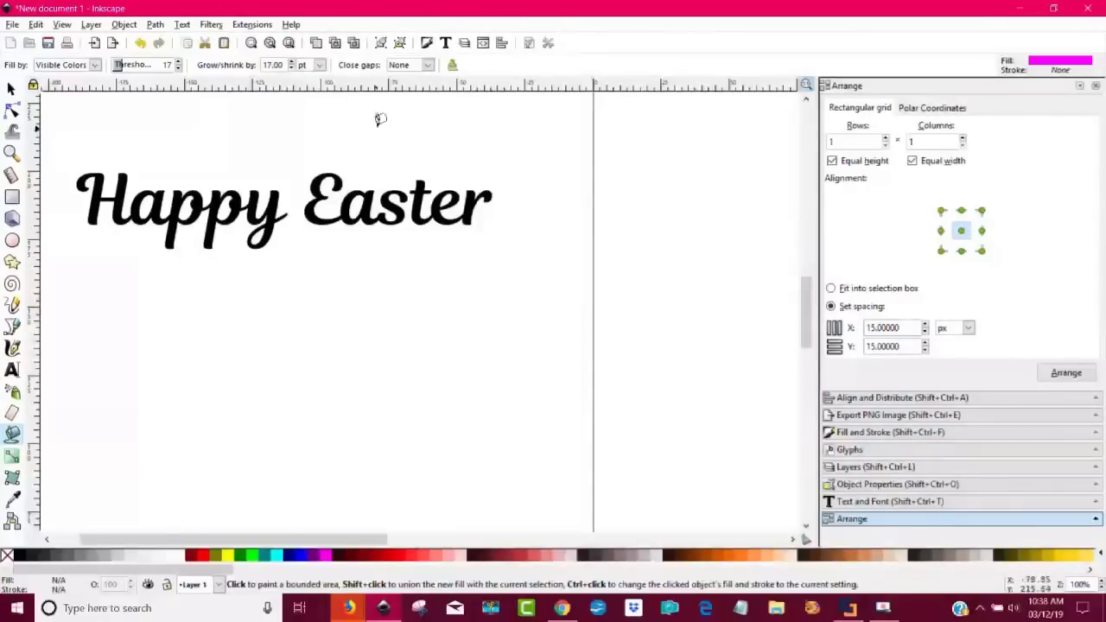
Try bucket-filling "Happy", "Eas" and "ter" in magenta, uniting each new area with the selected fill
click(176, 208)
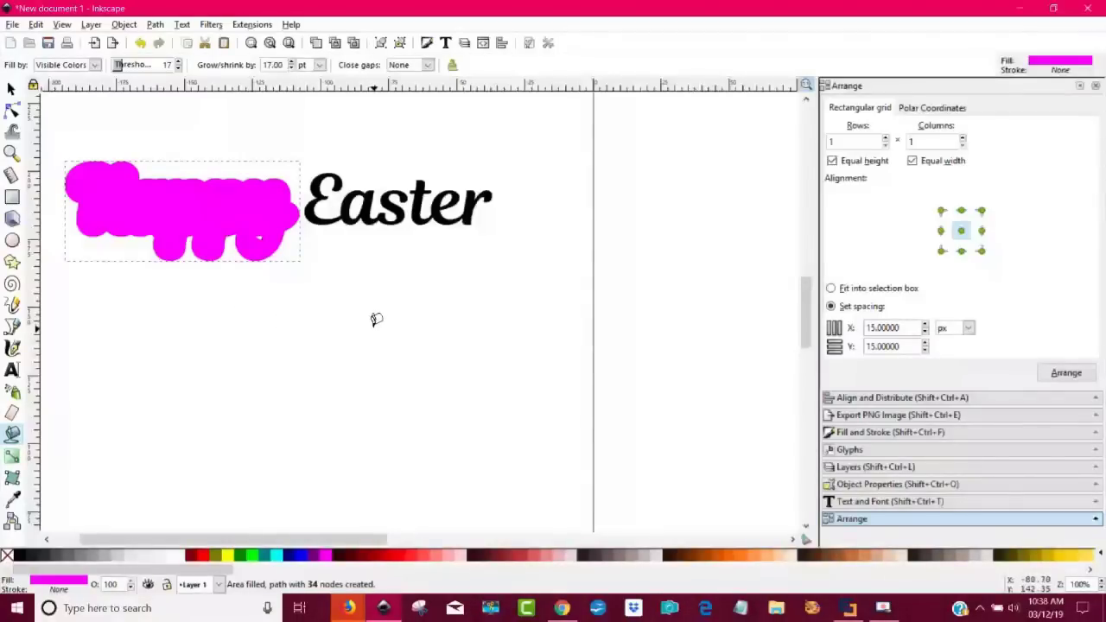
shift+click(352, 189)
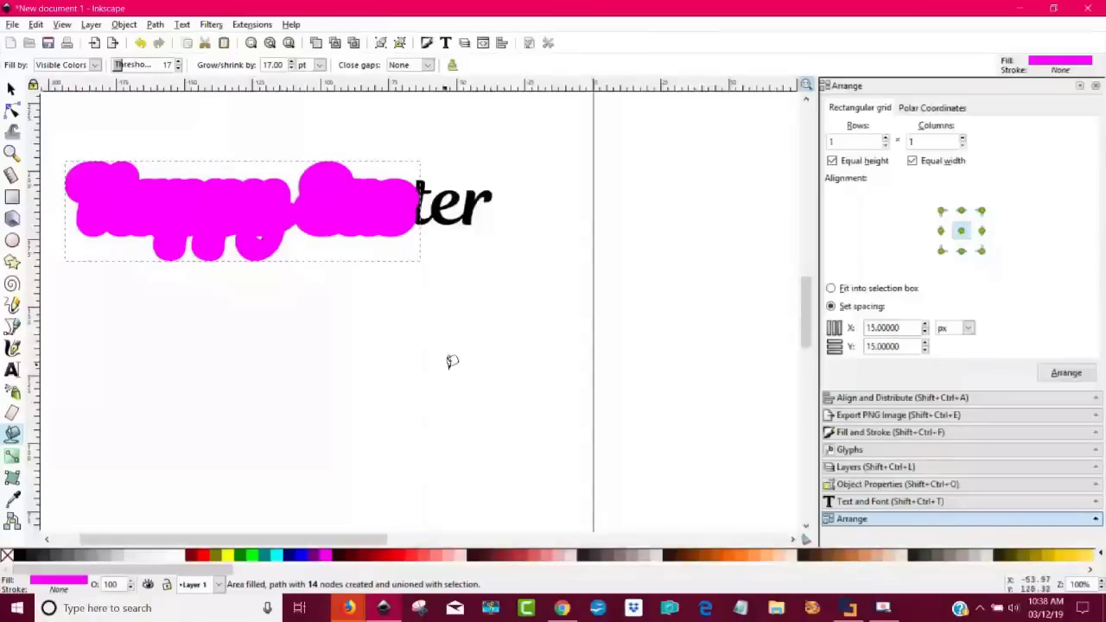
shift+click(437, 203)
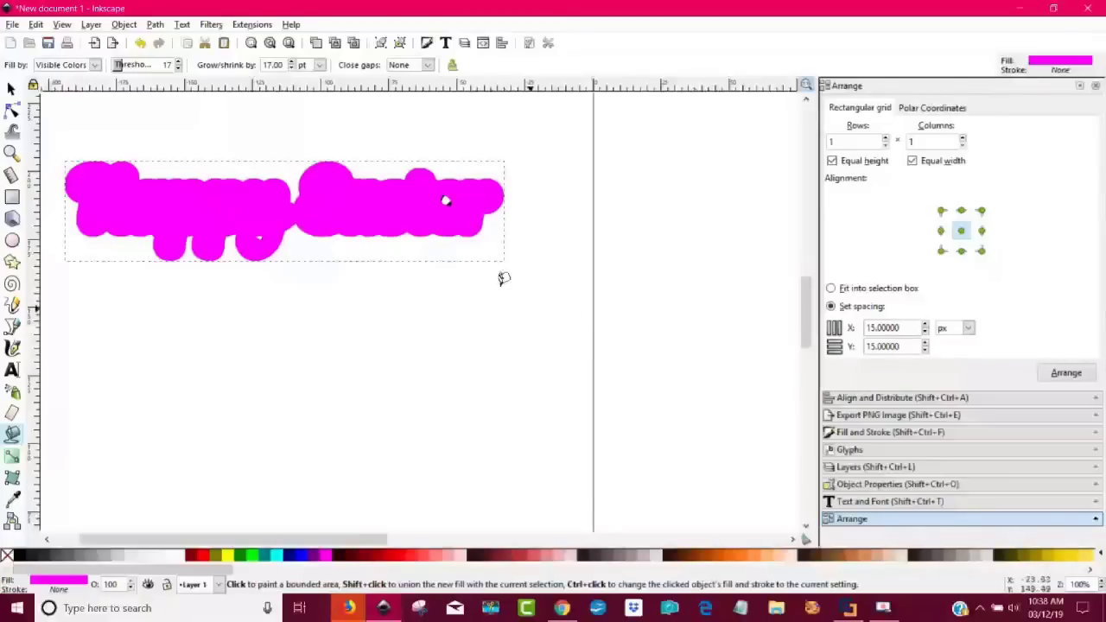
Undo the three magenta bucket fills over the Happy Easter lettering
click(142, 40)
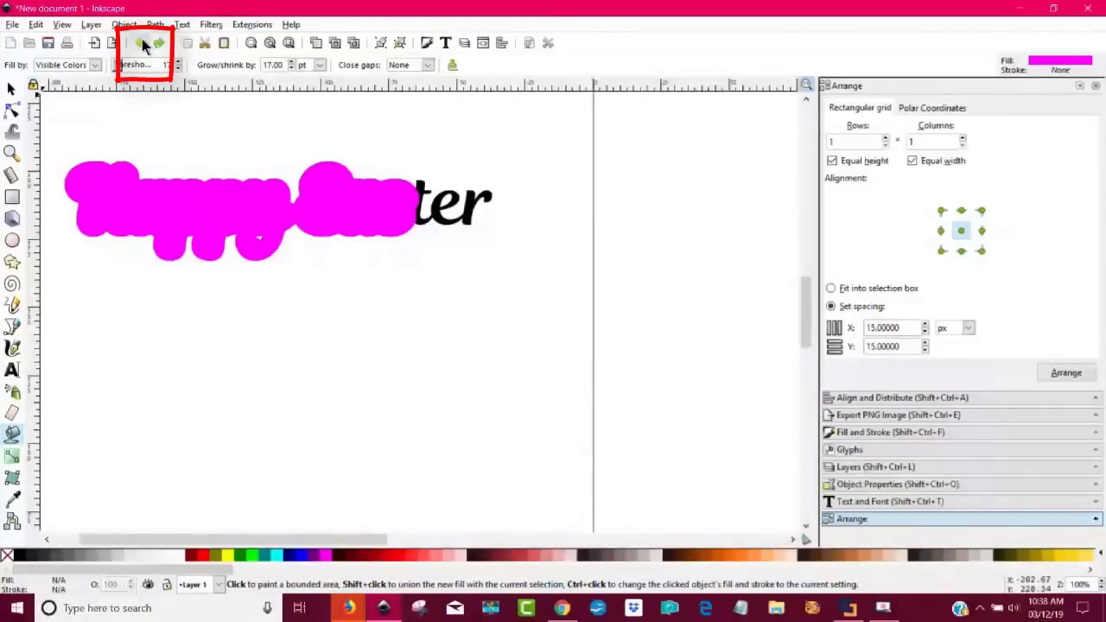
click(142, 40)
click(142, 40)
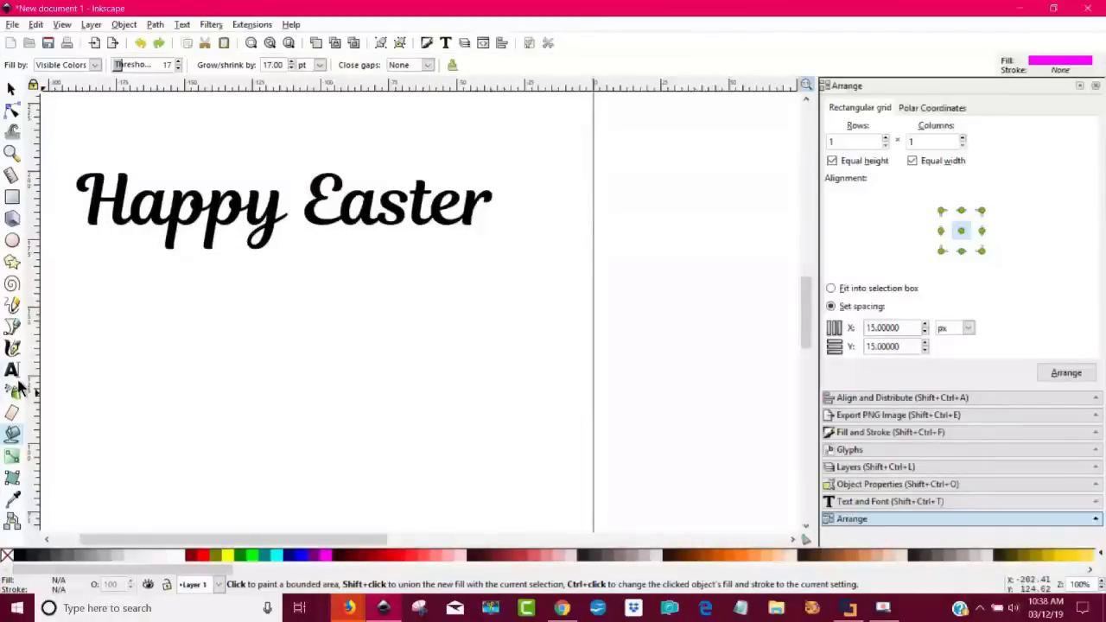
Fill the whole Happy Easter lettering with the magenta Paint Bucket, uniting all the areas into one offset shape
click(176, 213)
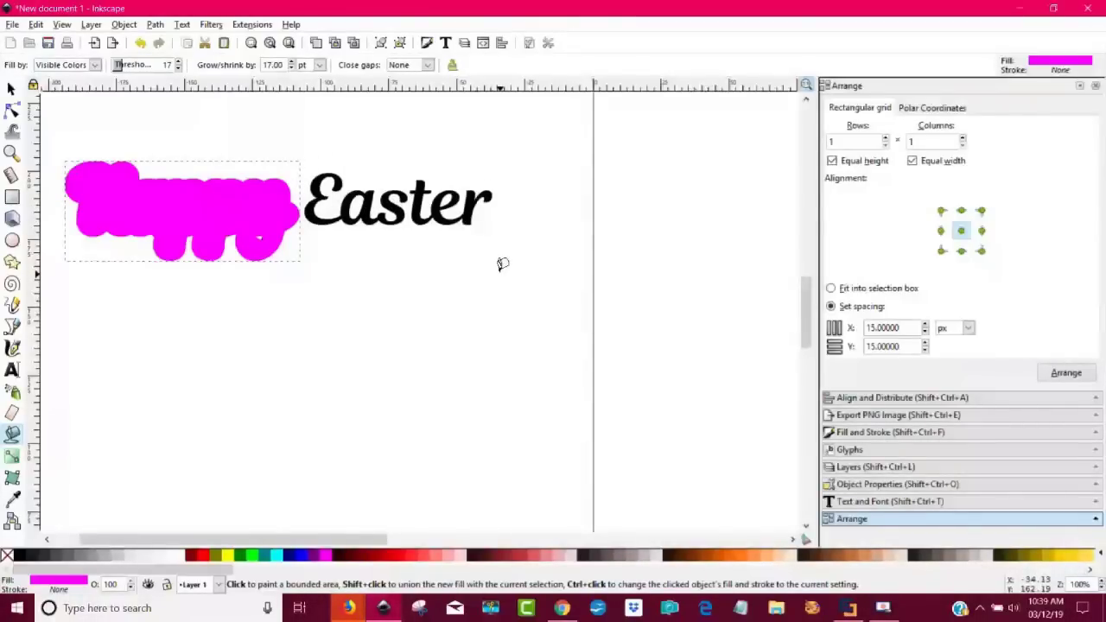
shift+click(315, 209)
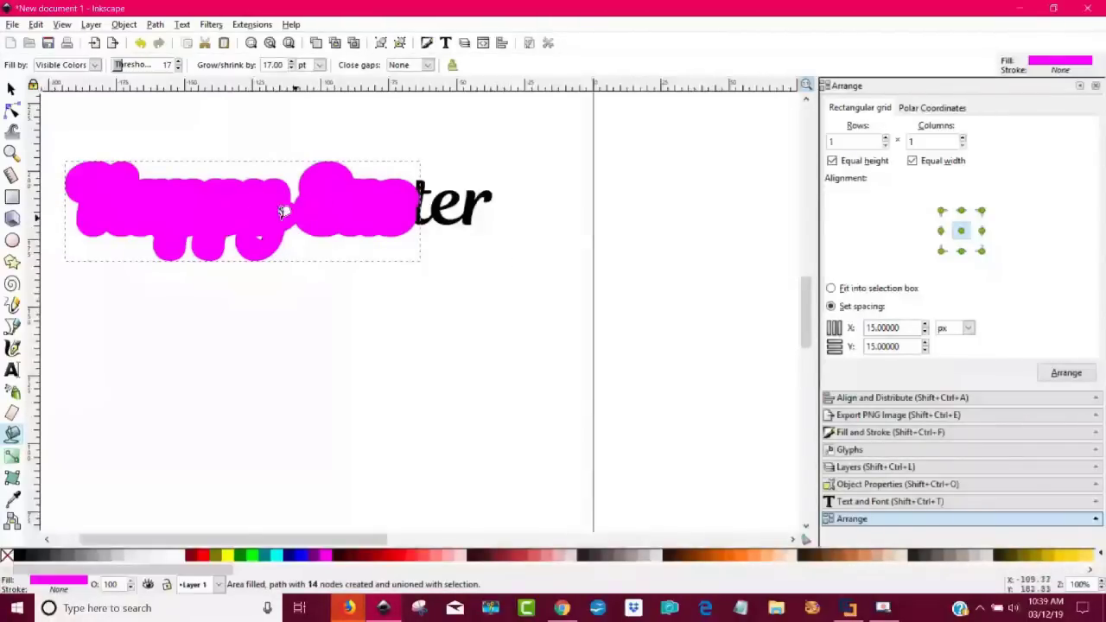
shift+click(440, 203)
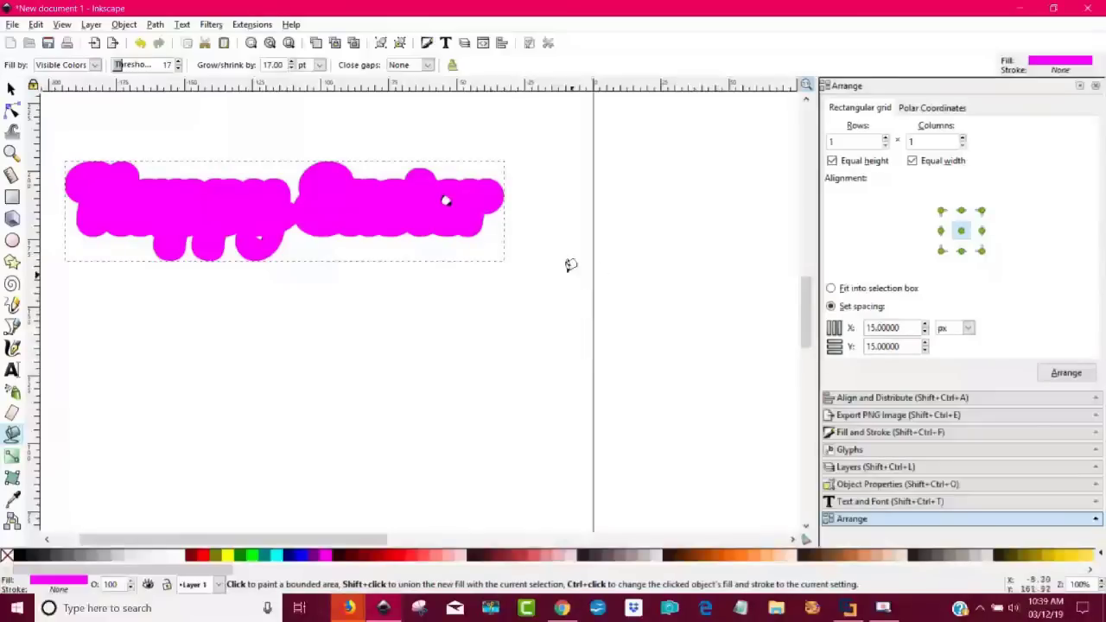
click(442, 203)
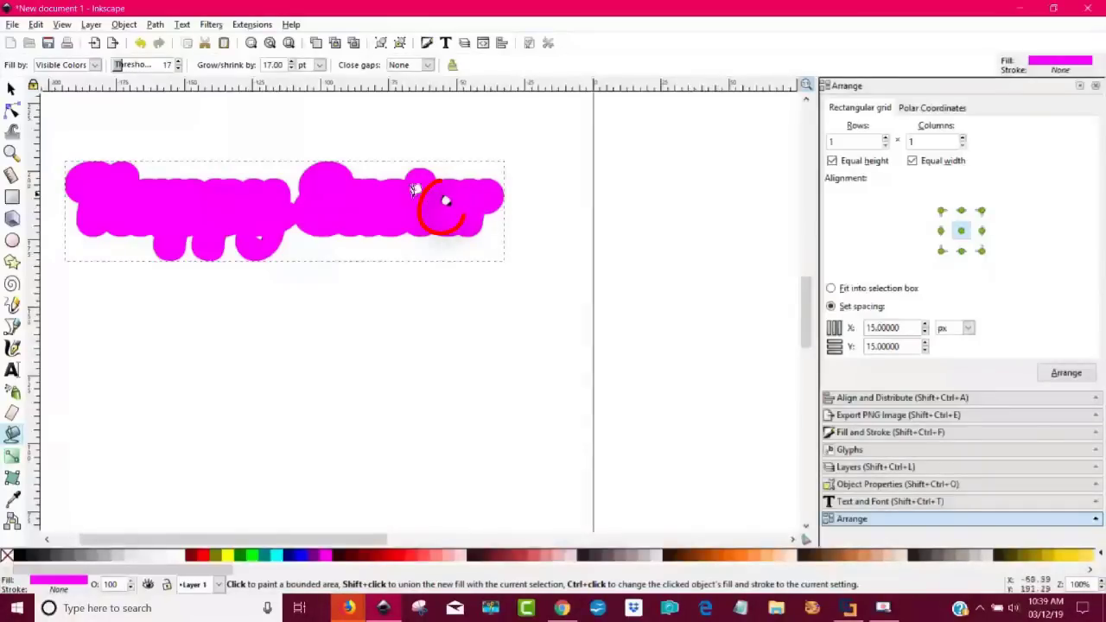
click(256, 227)
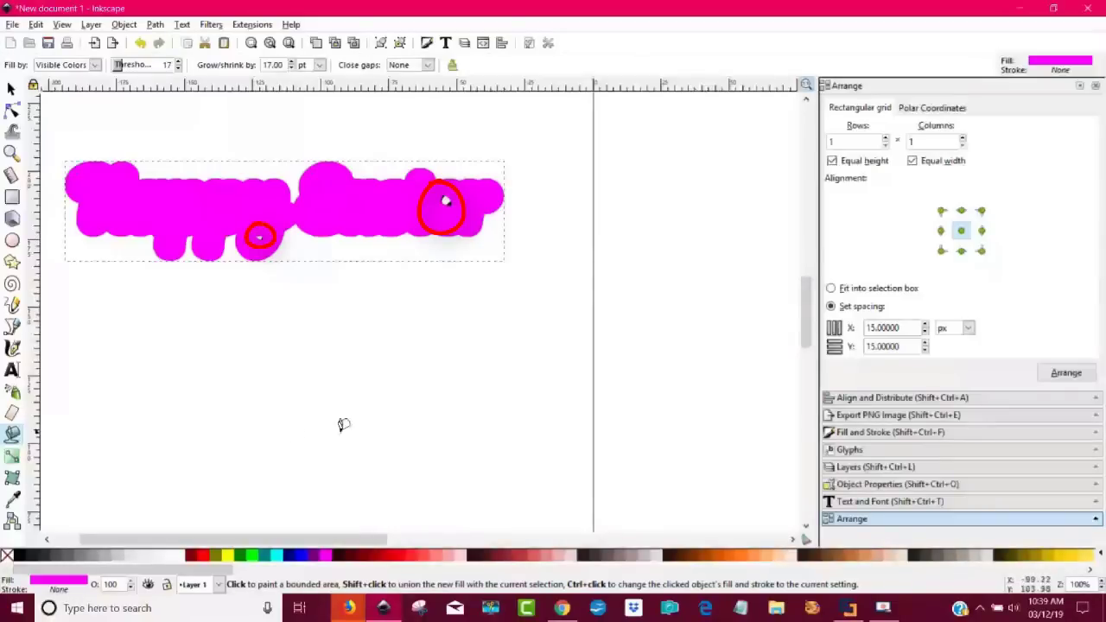
Delete the three nodes around the small hole in the magenta shape over the "y" of "Happy"
click(14, 113)
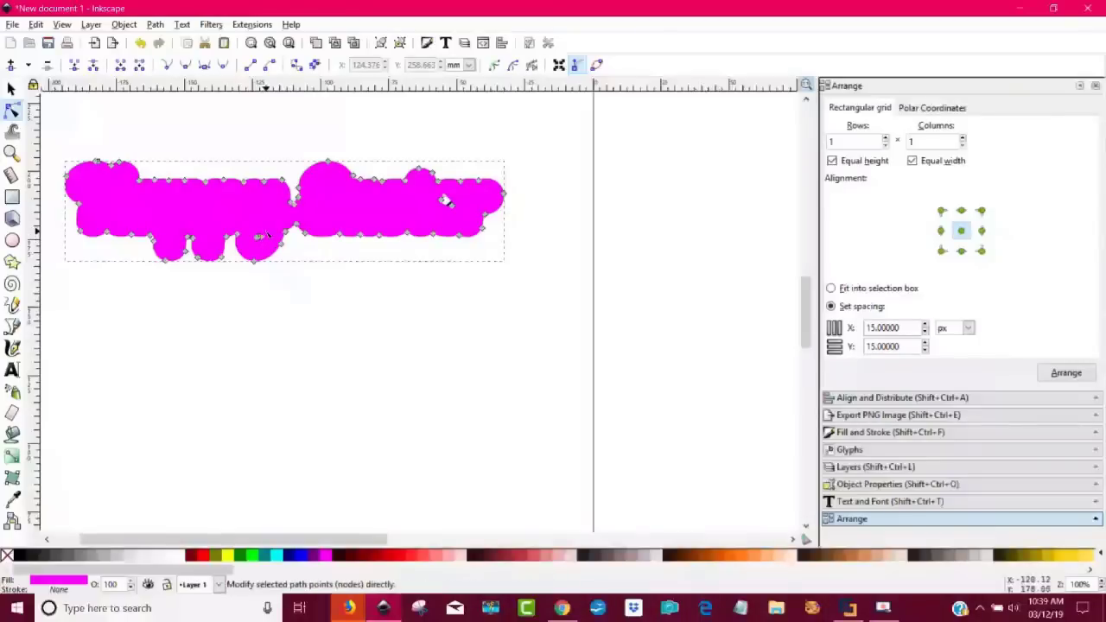
key(plus)
key(plus)
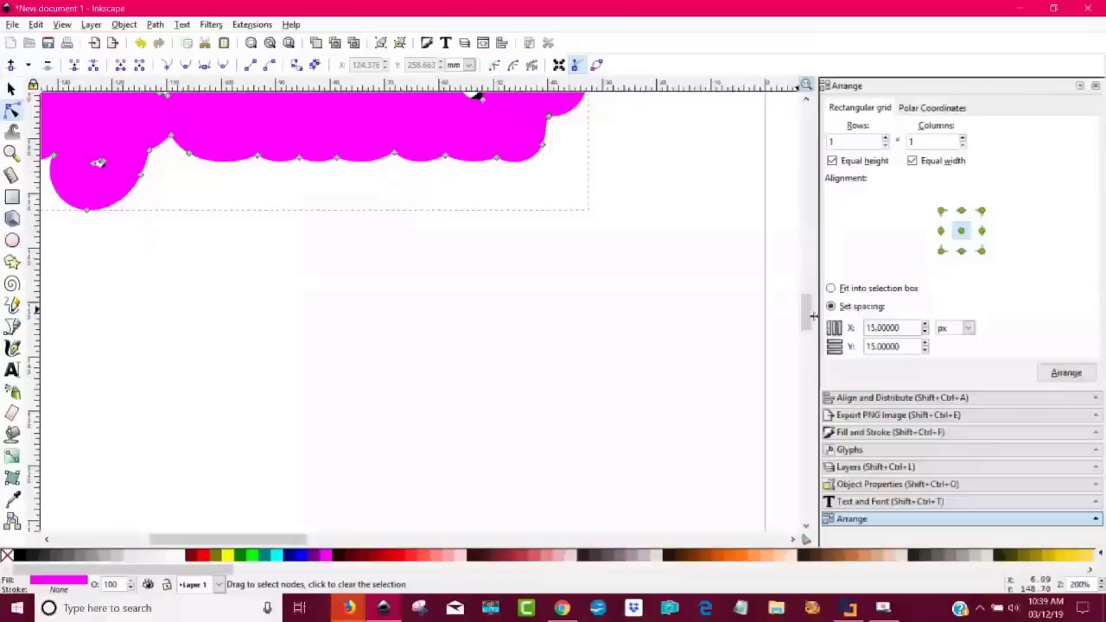
scroll(804, 302, up, 6)
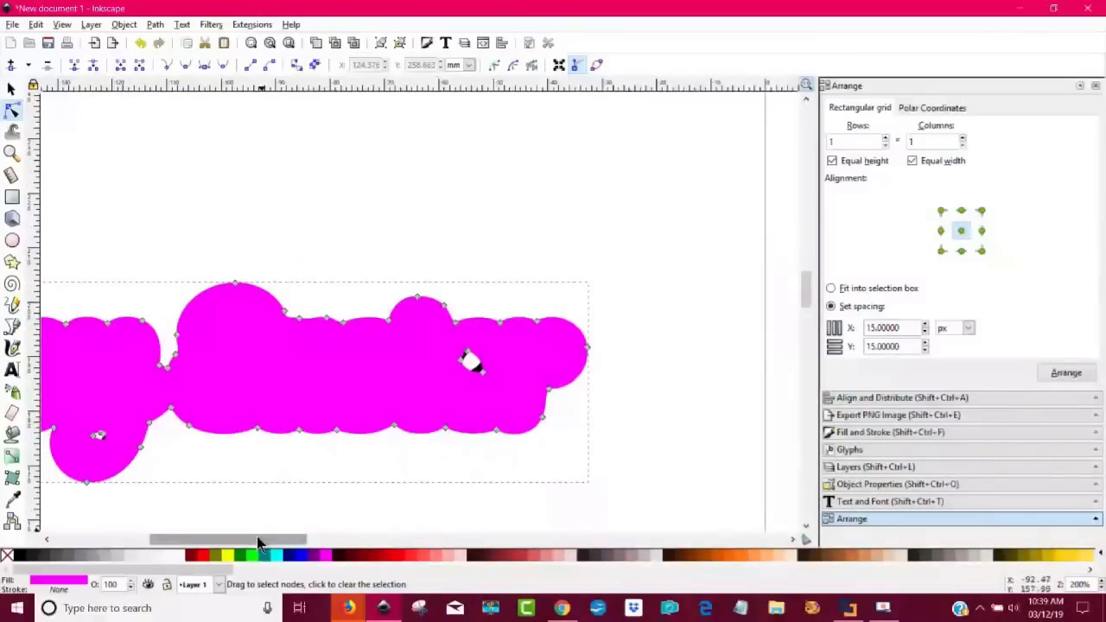
drag(256, 539, 232, 556)
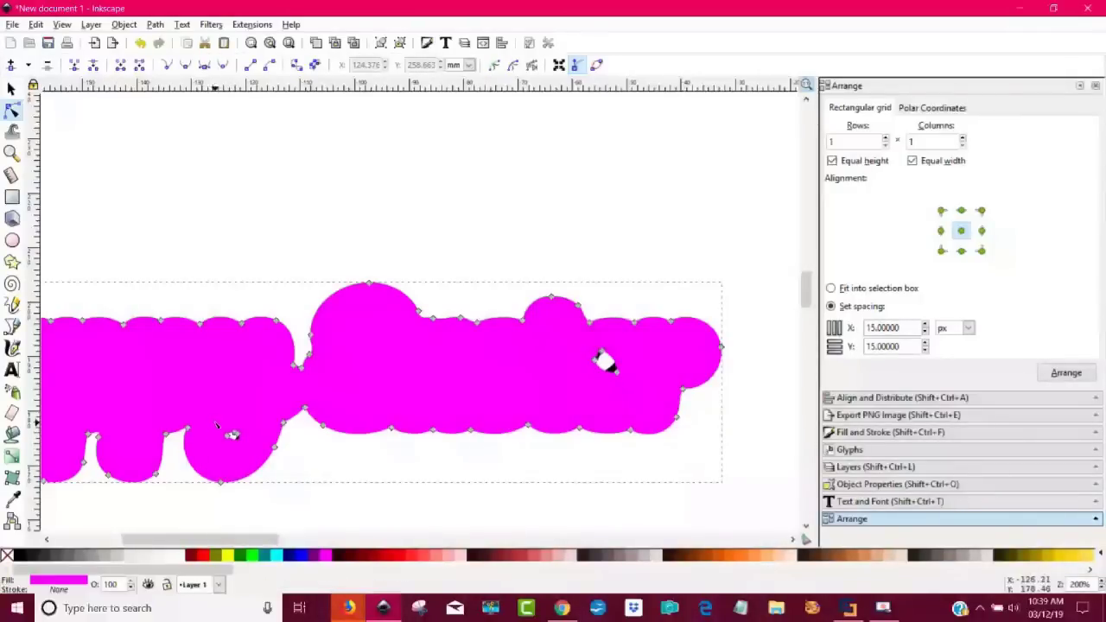
drag(216, 425, 253, 449)
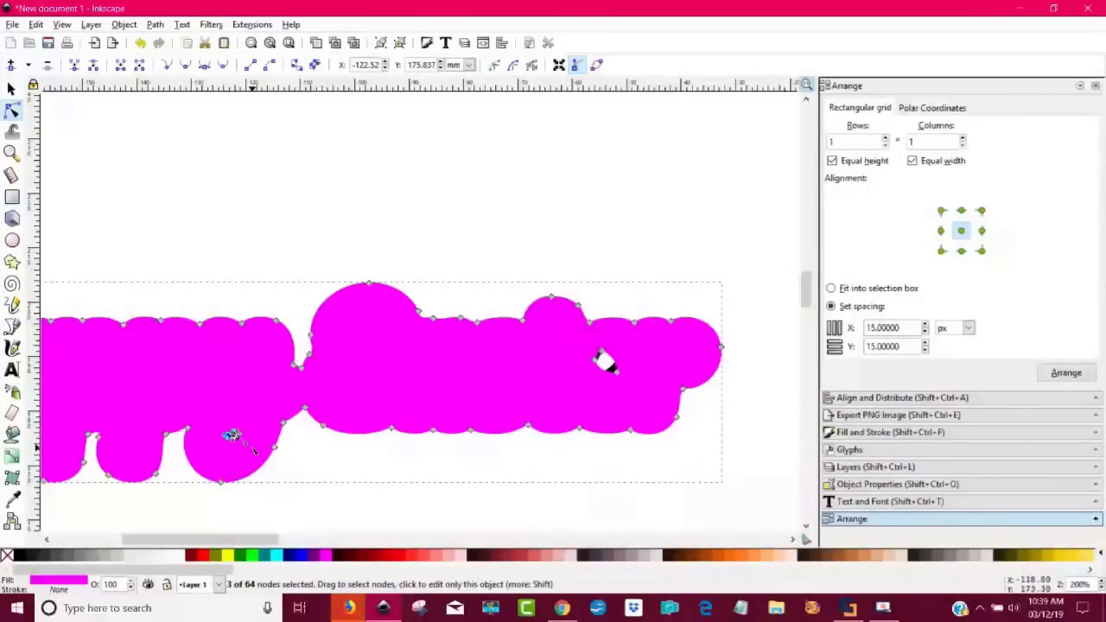
key(Escape)
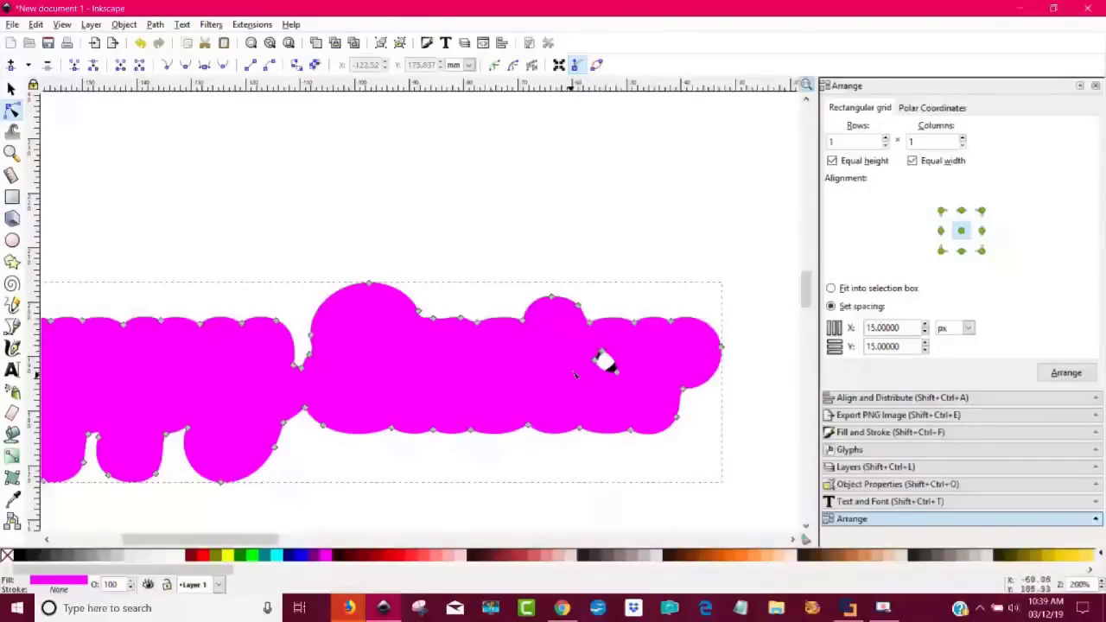
Delete the four nodes around the small hole in the magenta shape over the "e" of "Easter"
drag(588, 342, 634, 387)
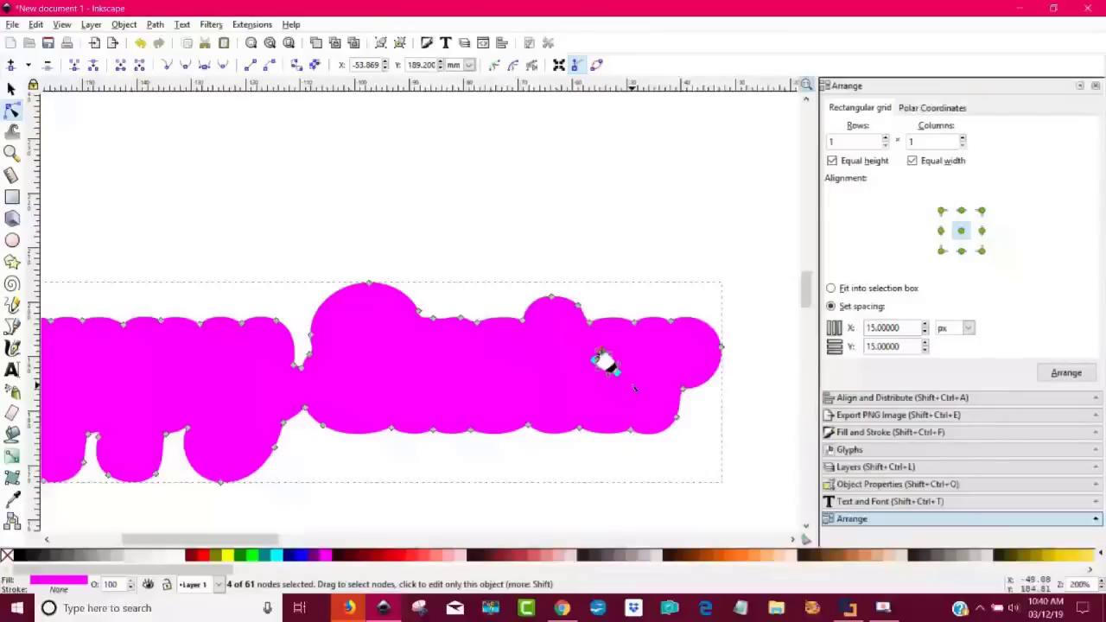
key(Delete)
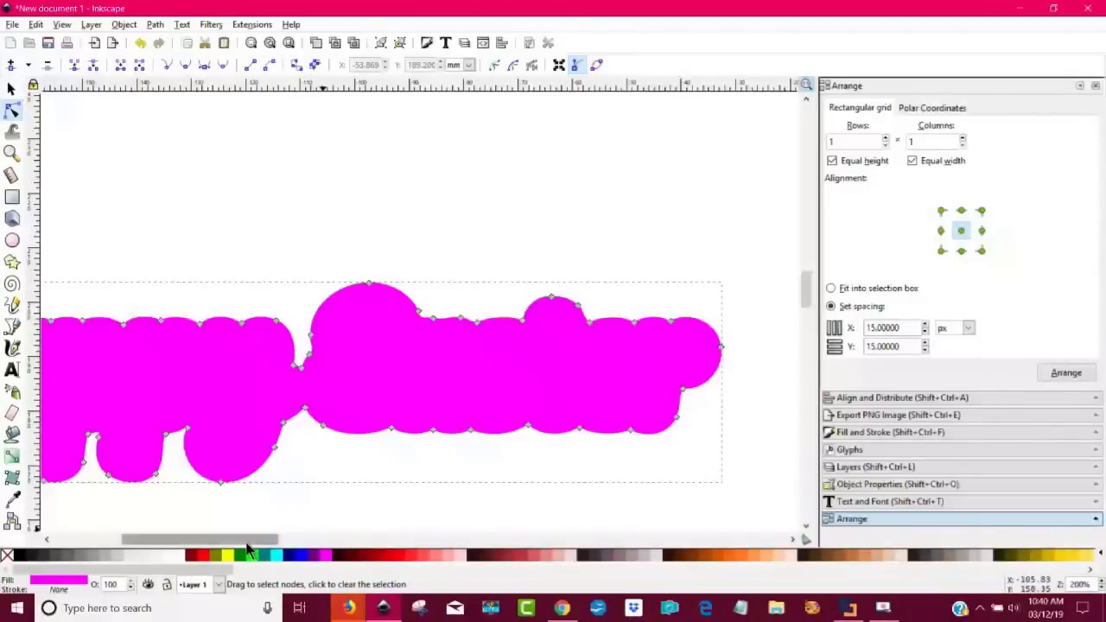
drag(247, 539, 204, 540)
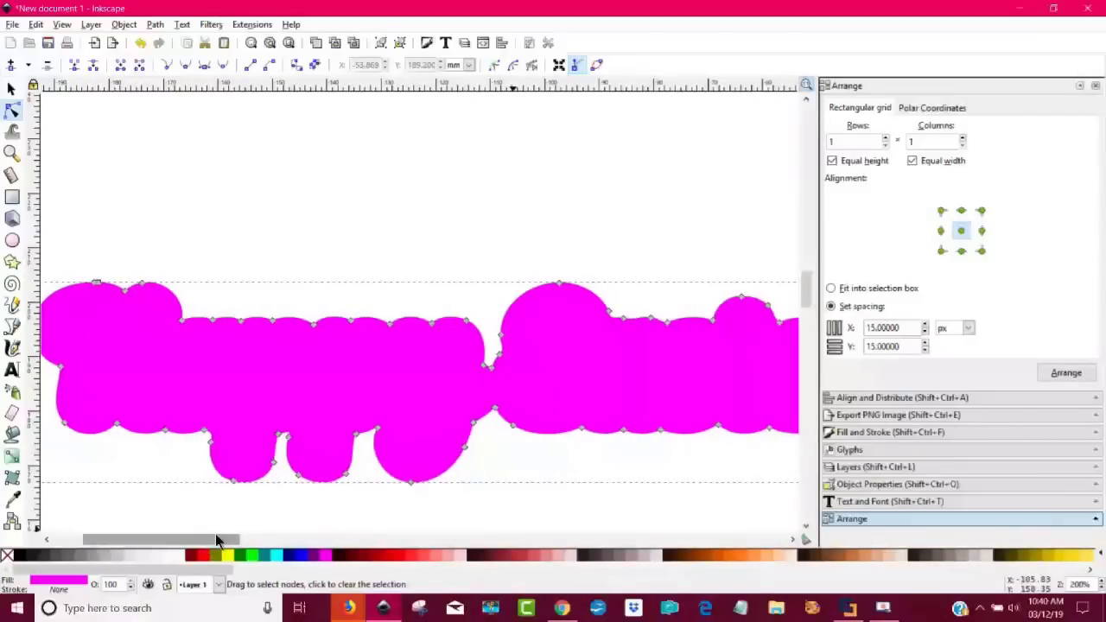
Lower the magenta offset shape to the bottom, behind the Happy Easter lettering, and deselect it
key(1)
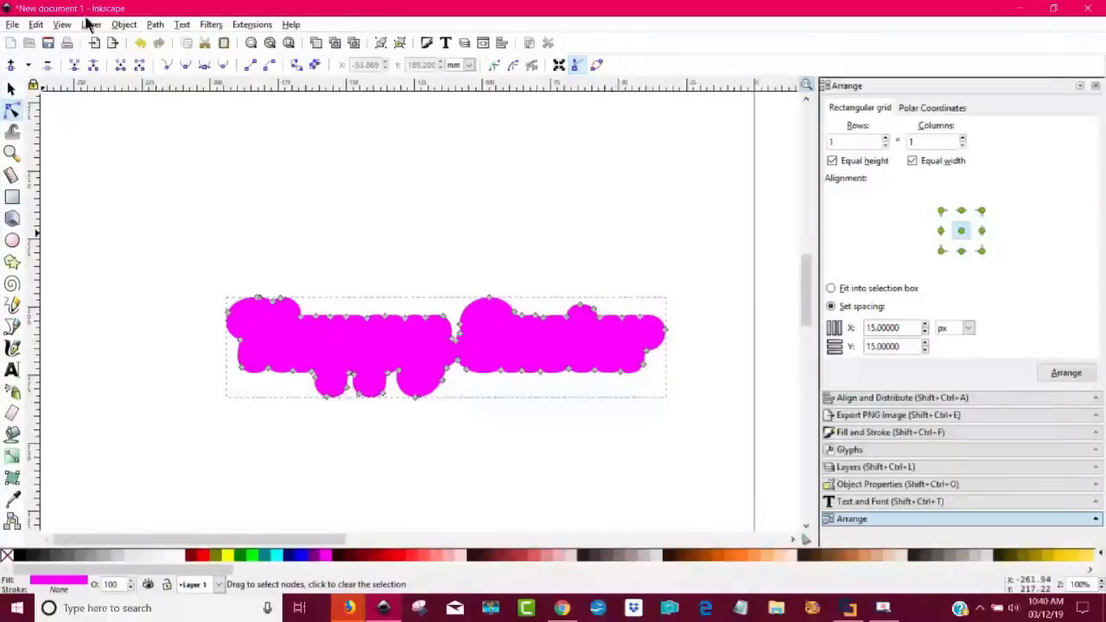
click(124, 24)
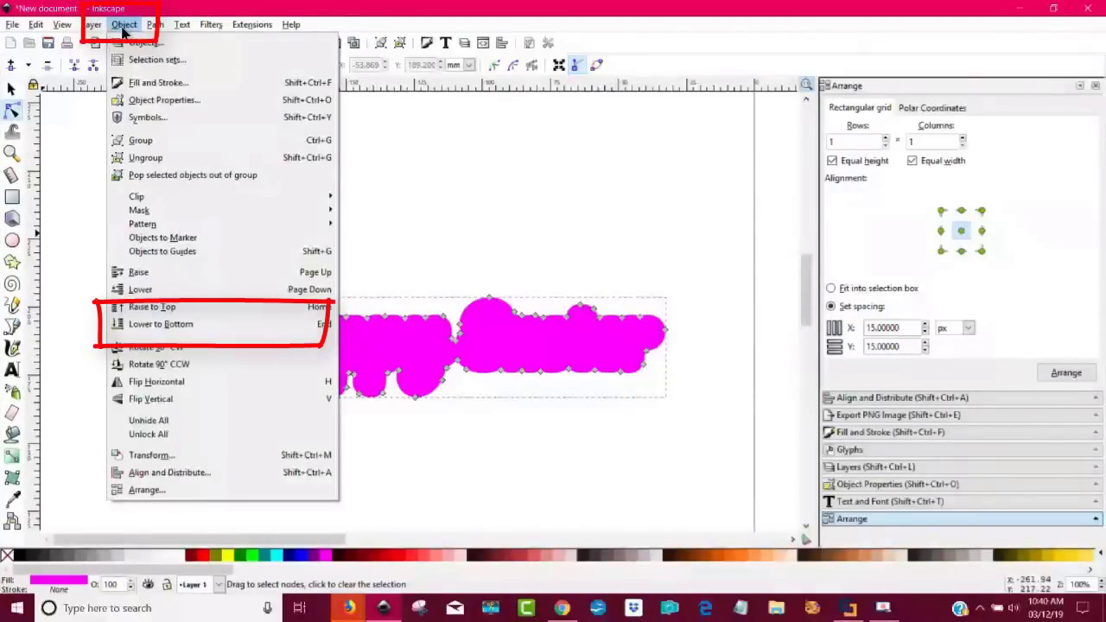
click(195, 325)
click(434, 462)
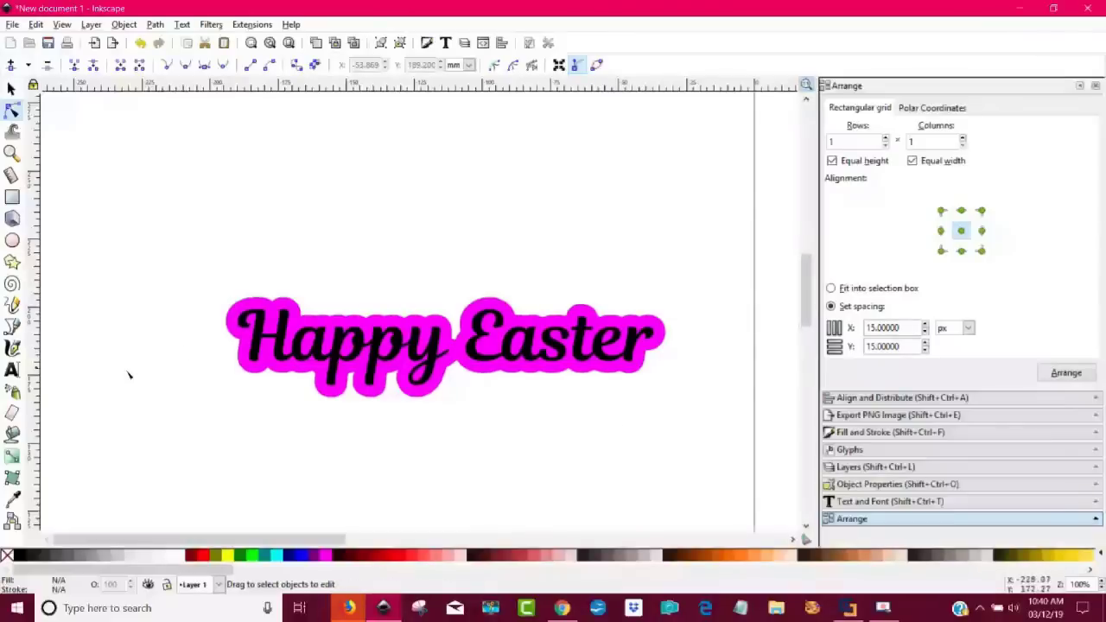
Save the document as "HappyEaster text" in the Downloads folder, using the Plain SVG format
click(11, 24)
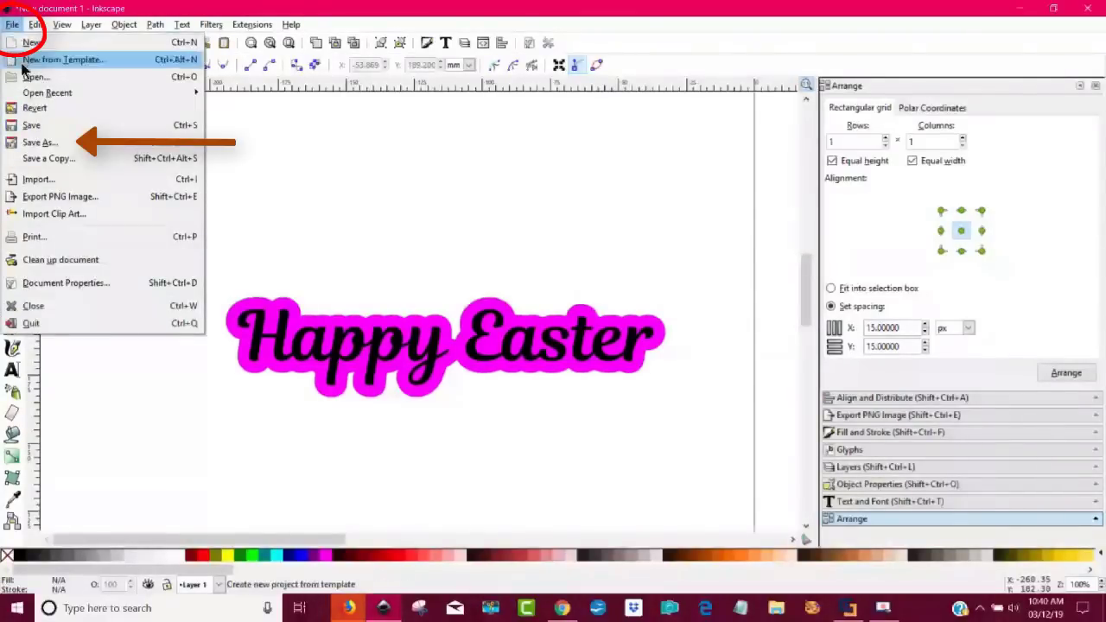
click(38, 142)
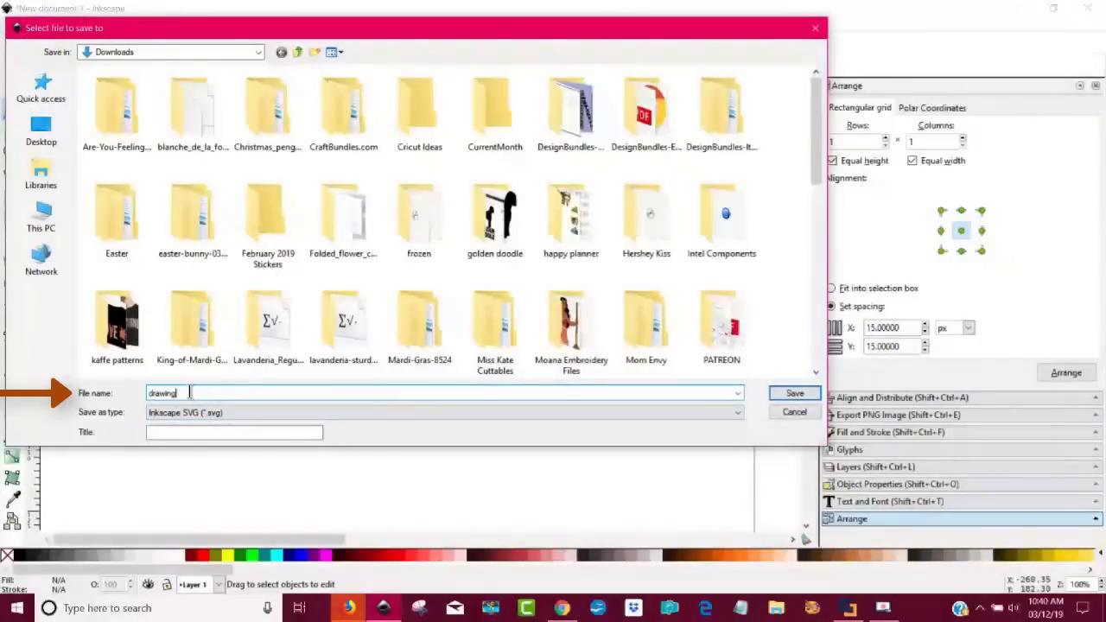
text(HappyE)
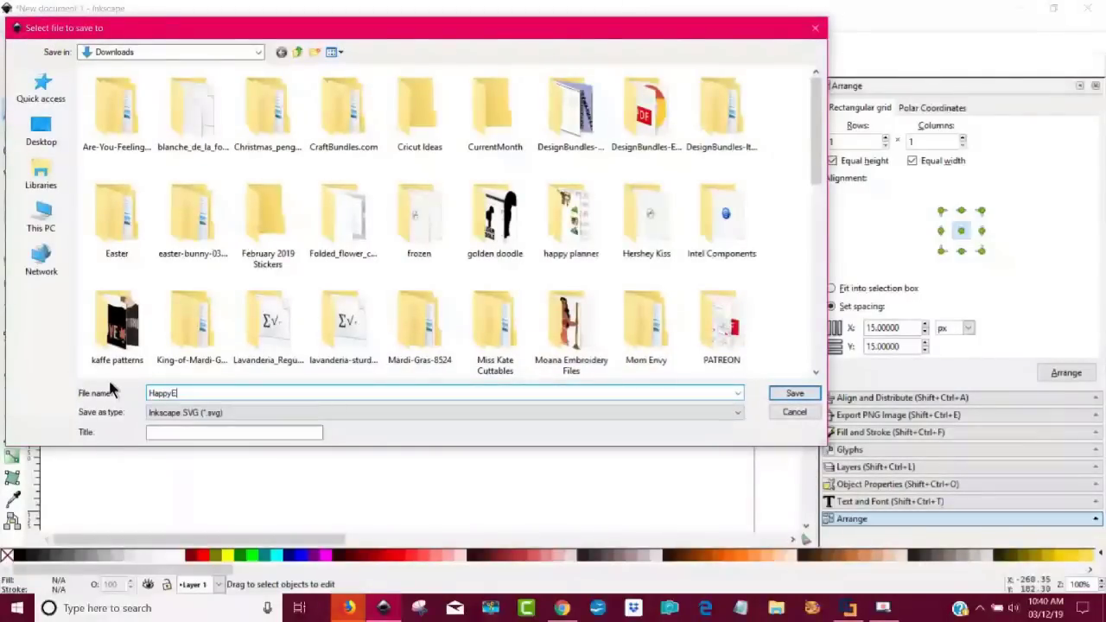
text(aster te)
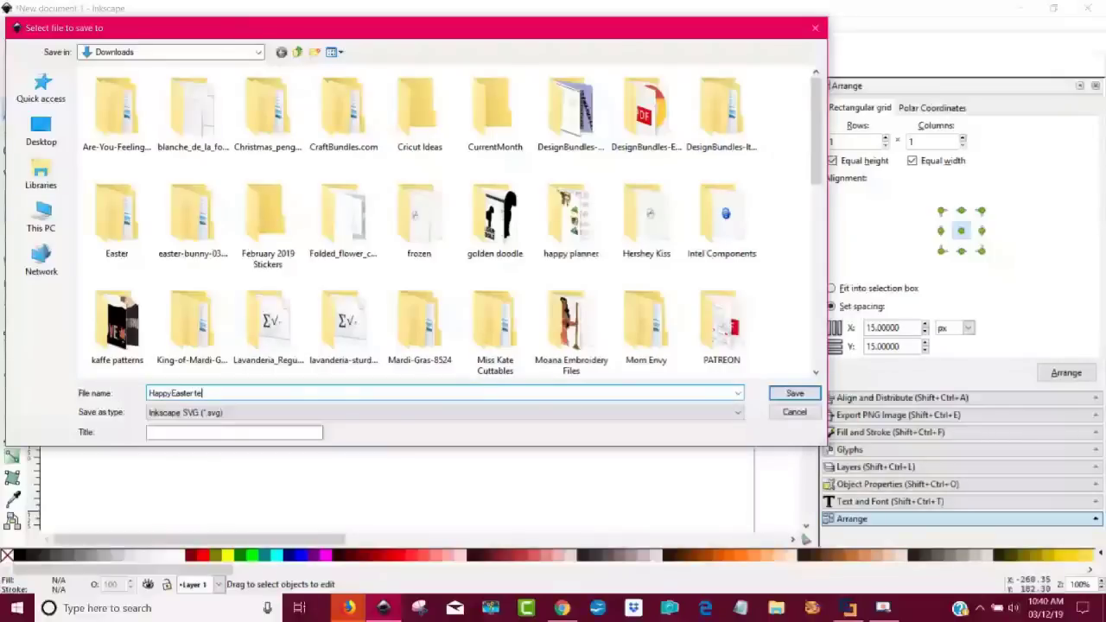
text(xt)
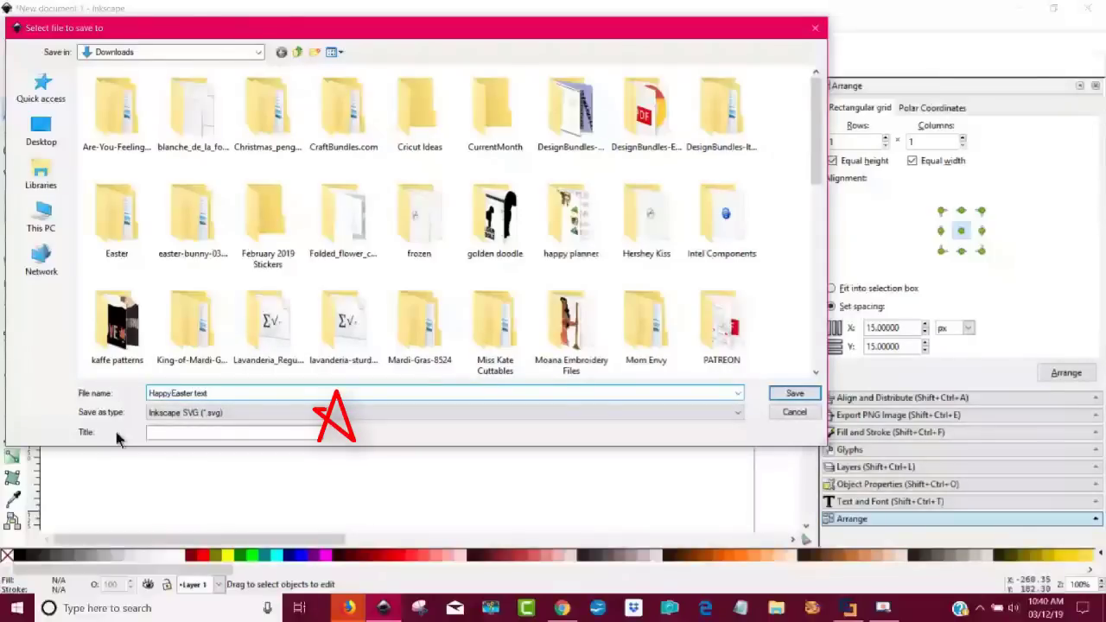
click(232, 412)
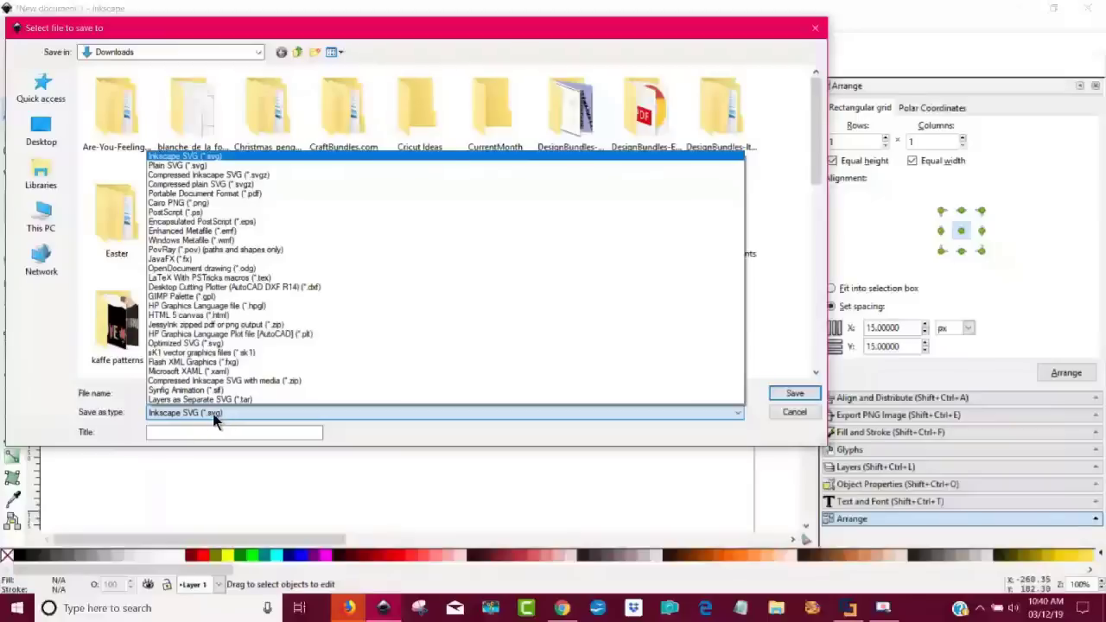
click(212, 413)
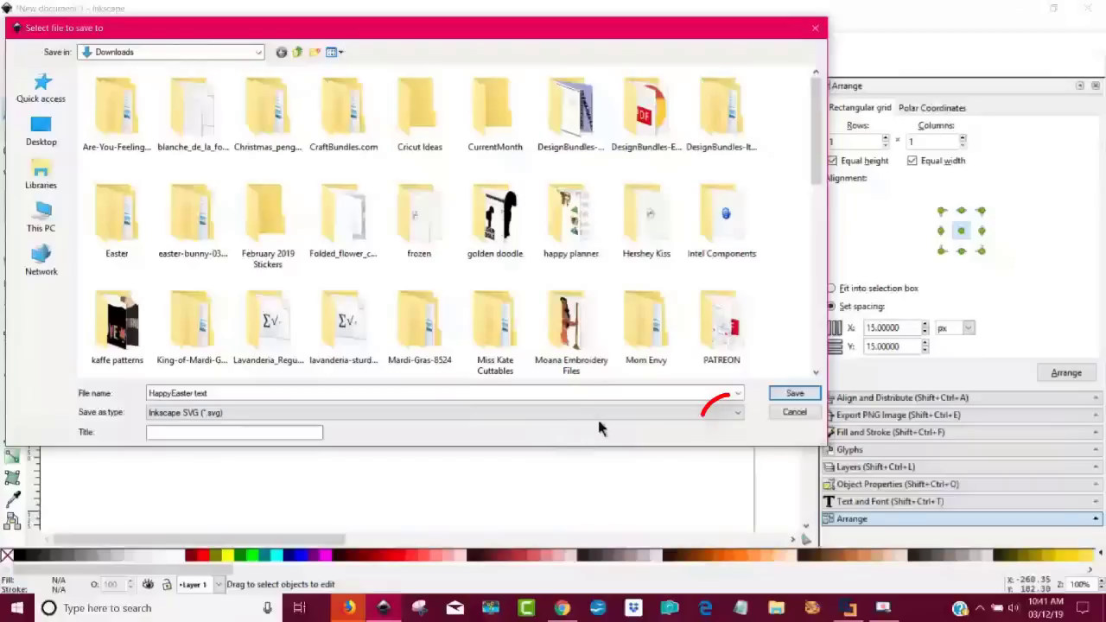
click(736, 419)
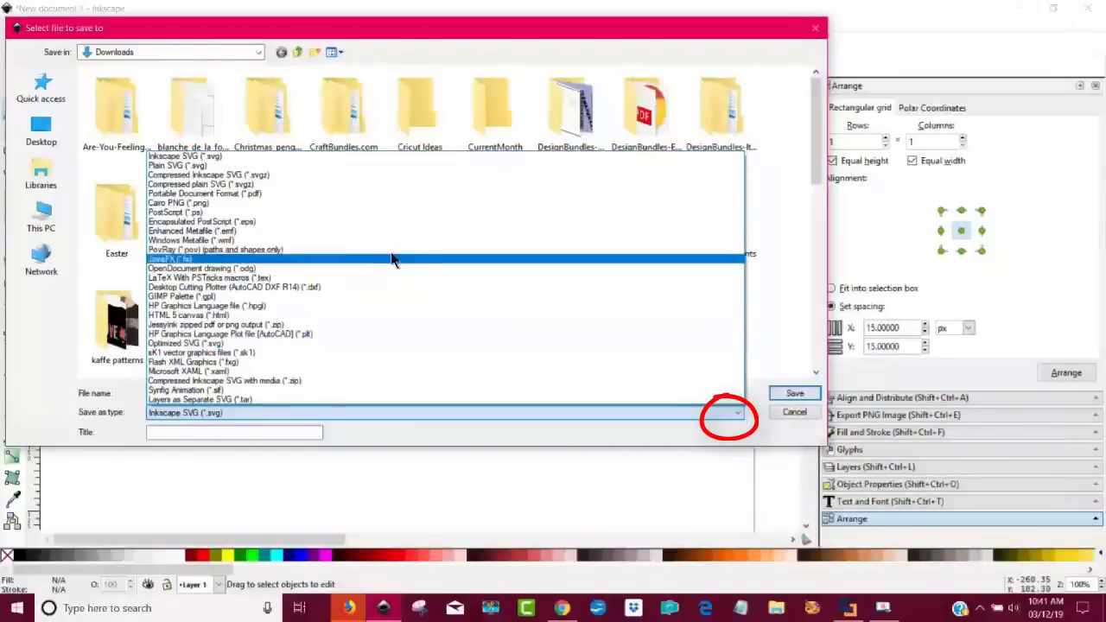
click(257, 166)
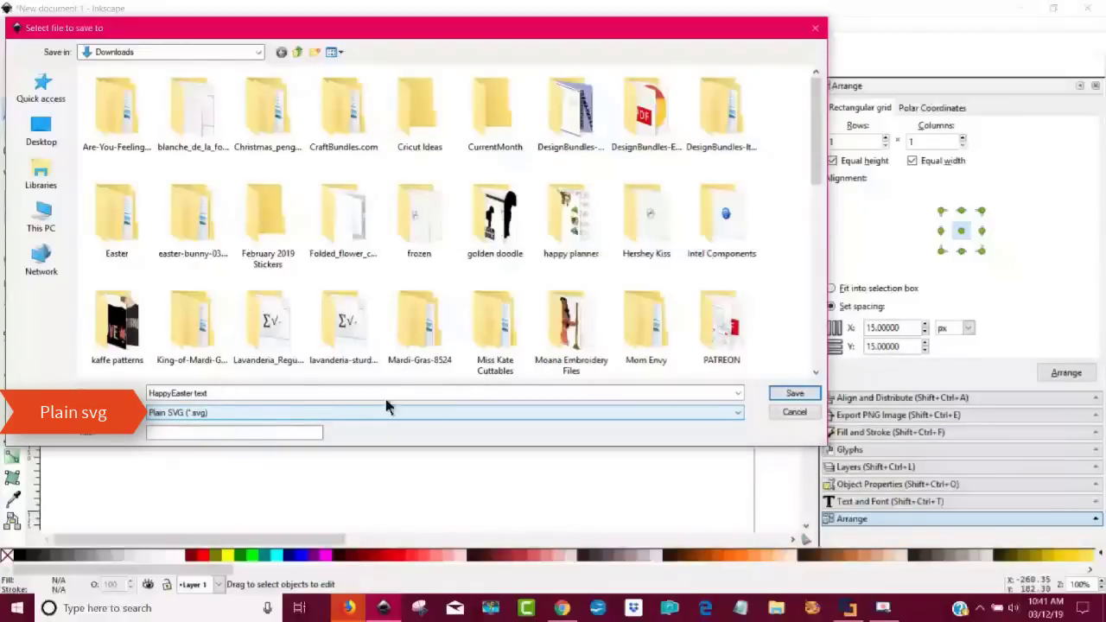
click(795, 395)
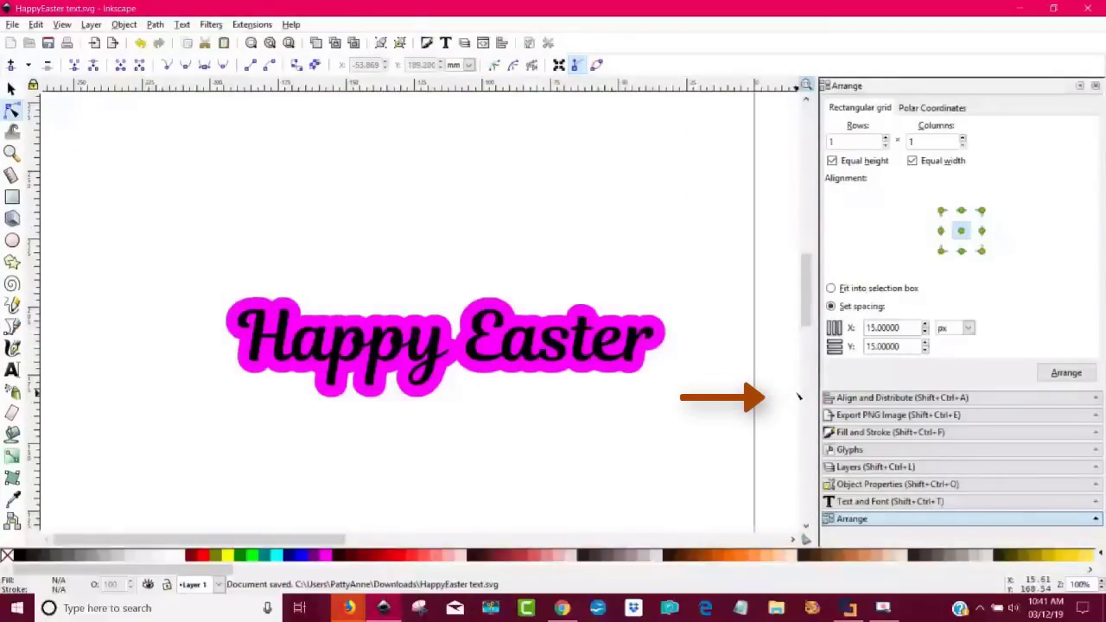
Switch to Cricut Design Space, try uploading the "HappyEaster text" SVG from Downloads despite its unsupported text elements, and cancel the upload
click(562, 609)
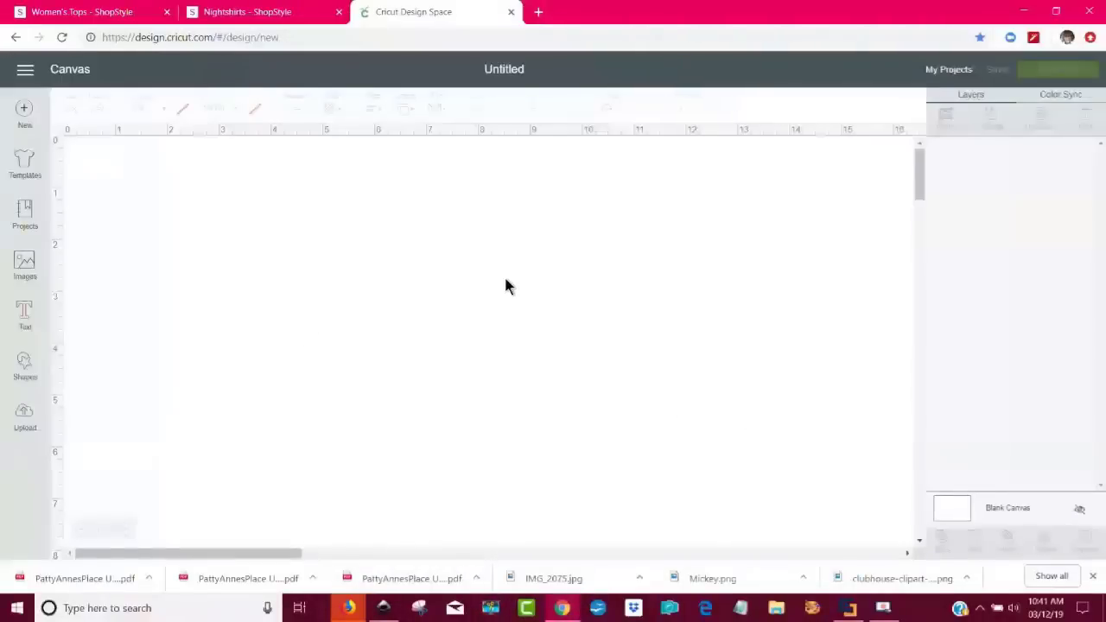
click(24, 415)
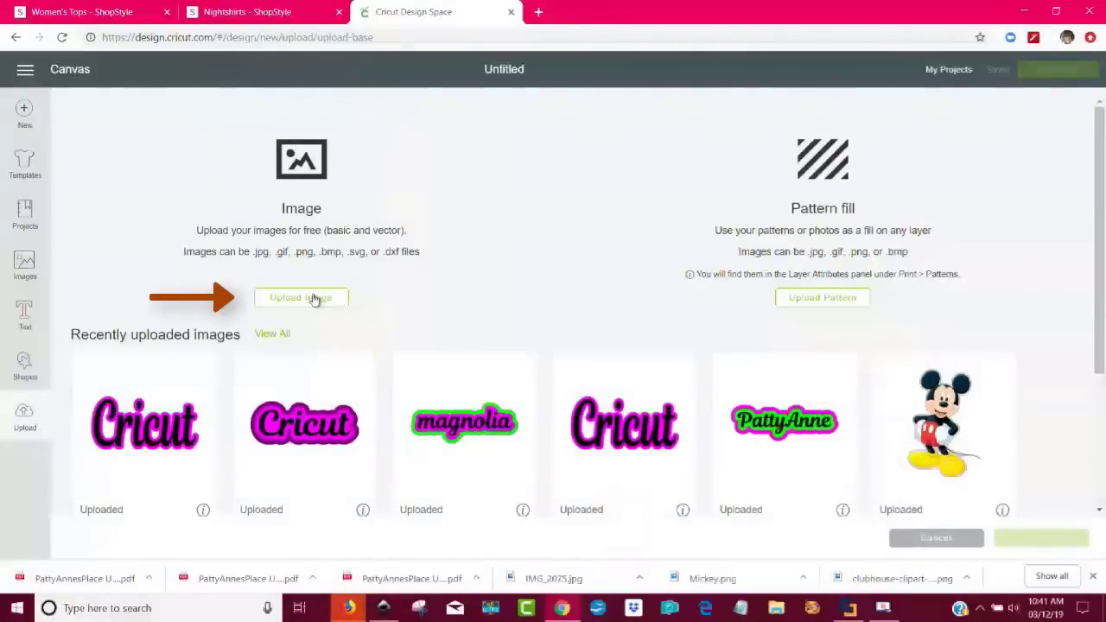
click(302, 297)
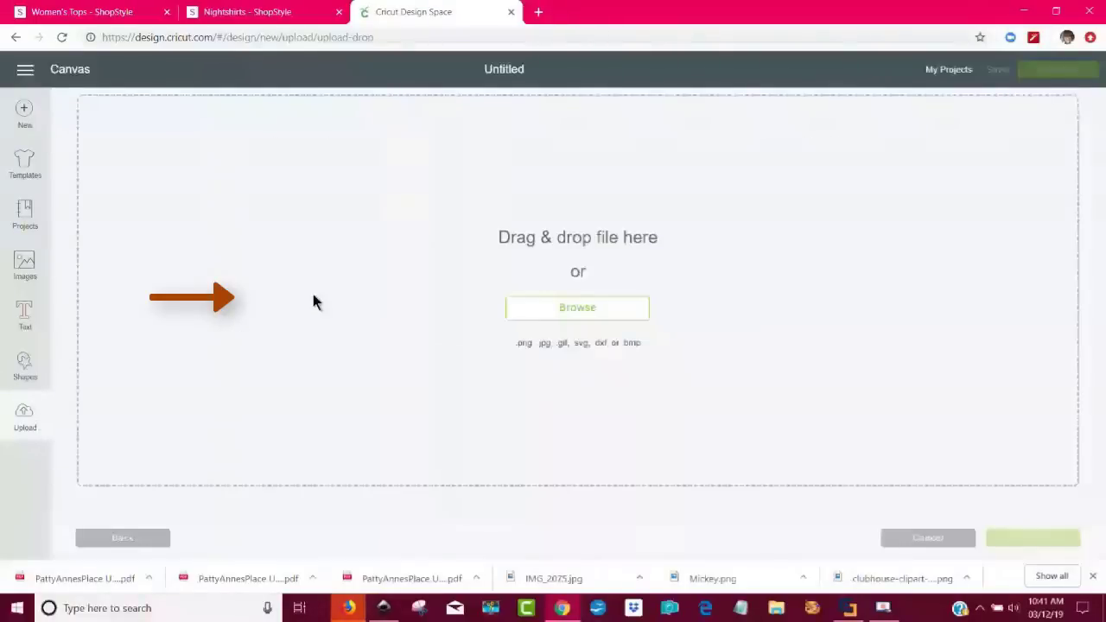
click(577, 308)
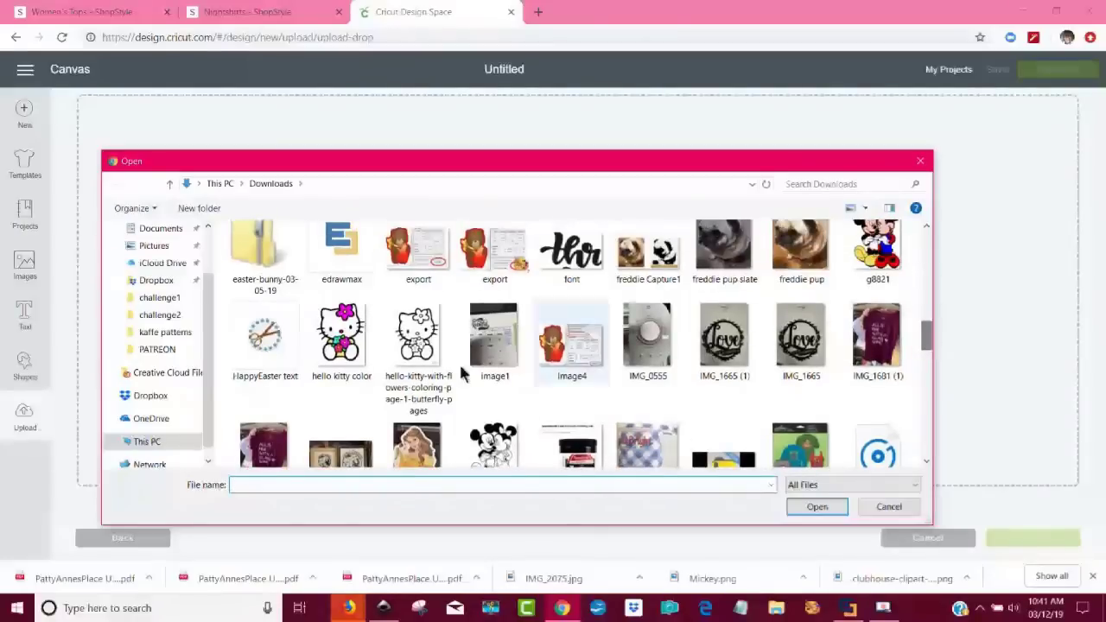
click(259, 346)
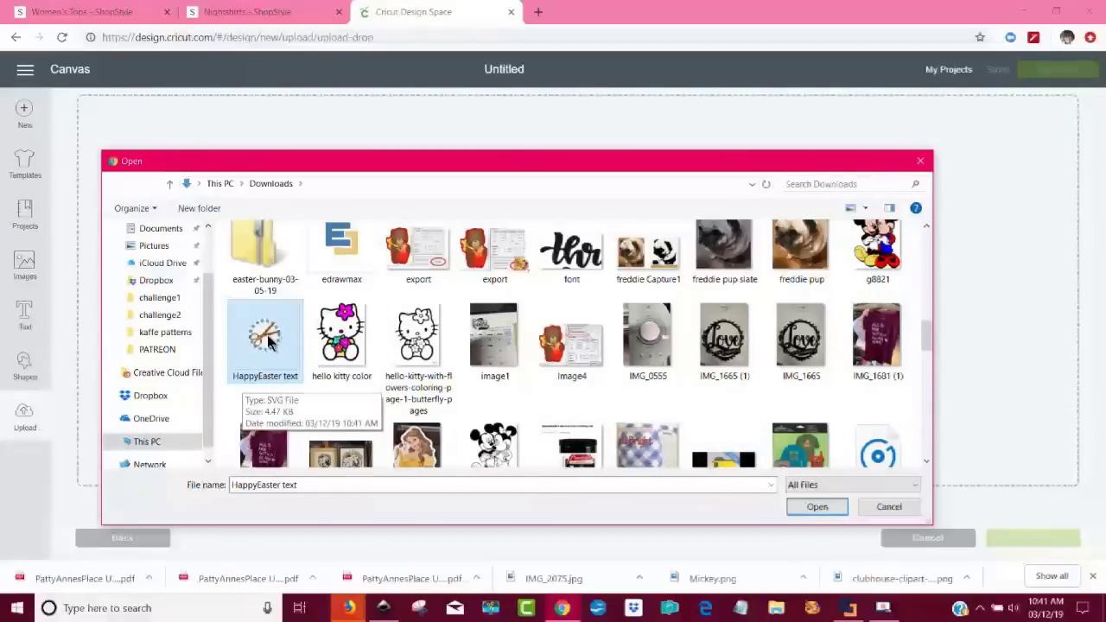
click(816, 507)
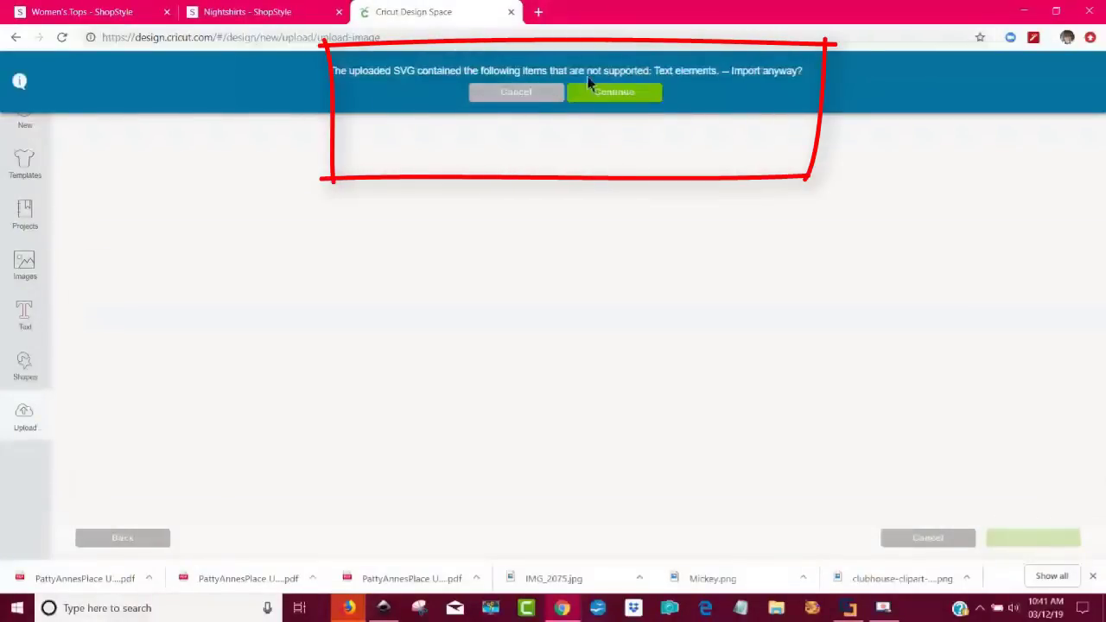
click(627, 98)
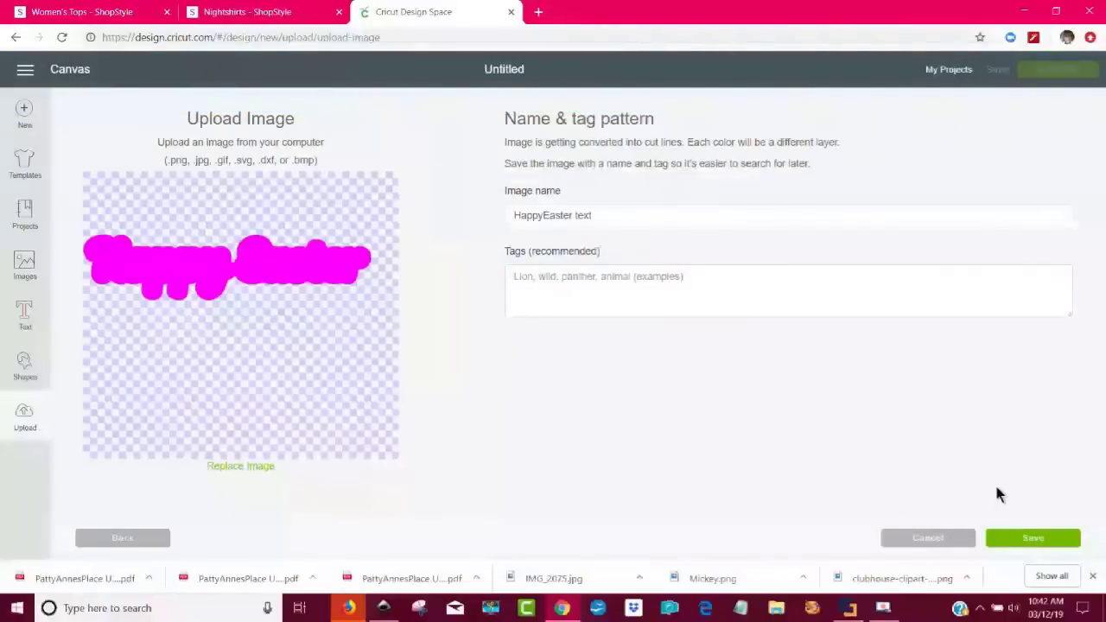
click(948, 538)
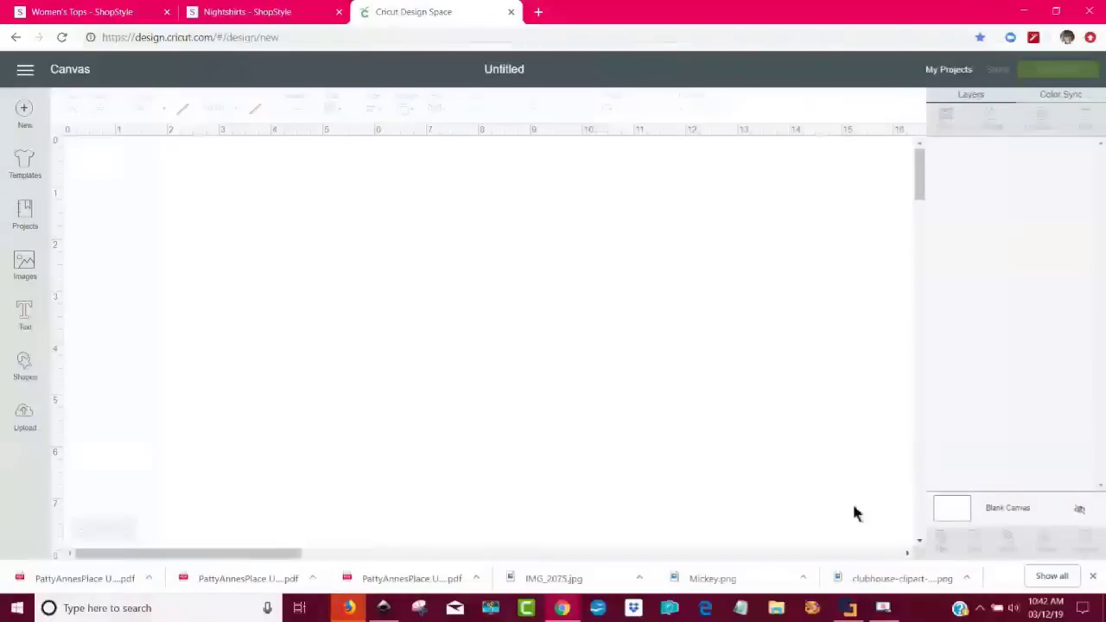
Switch back to Inkscape and apply Union to the black Happy Easter lettering
click(383, 608)
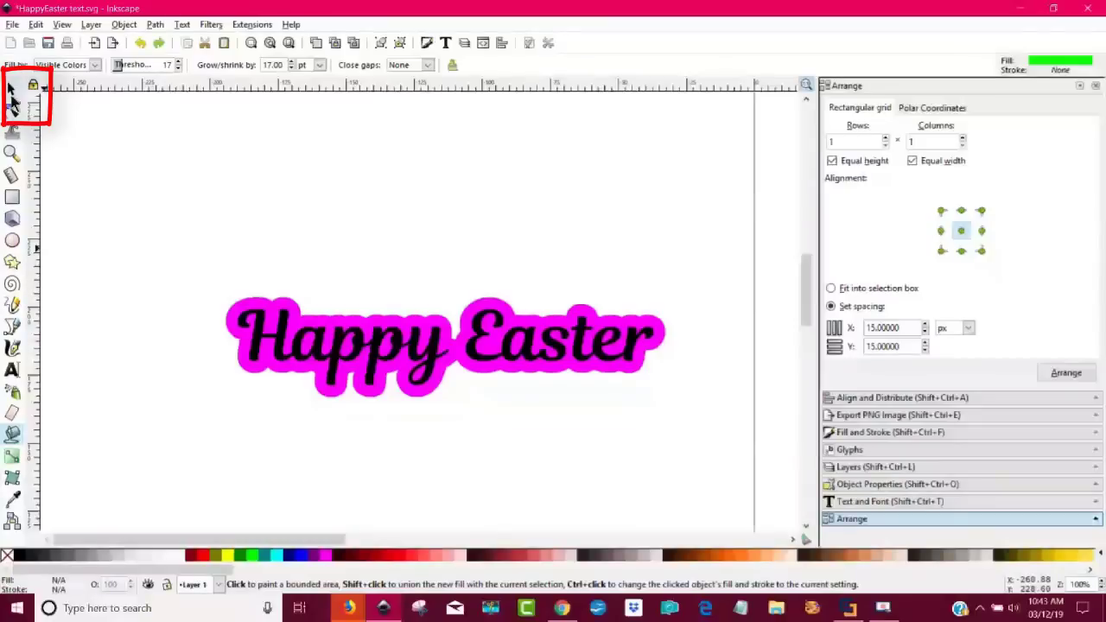
click(11, 87)
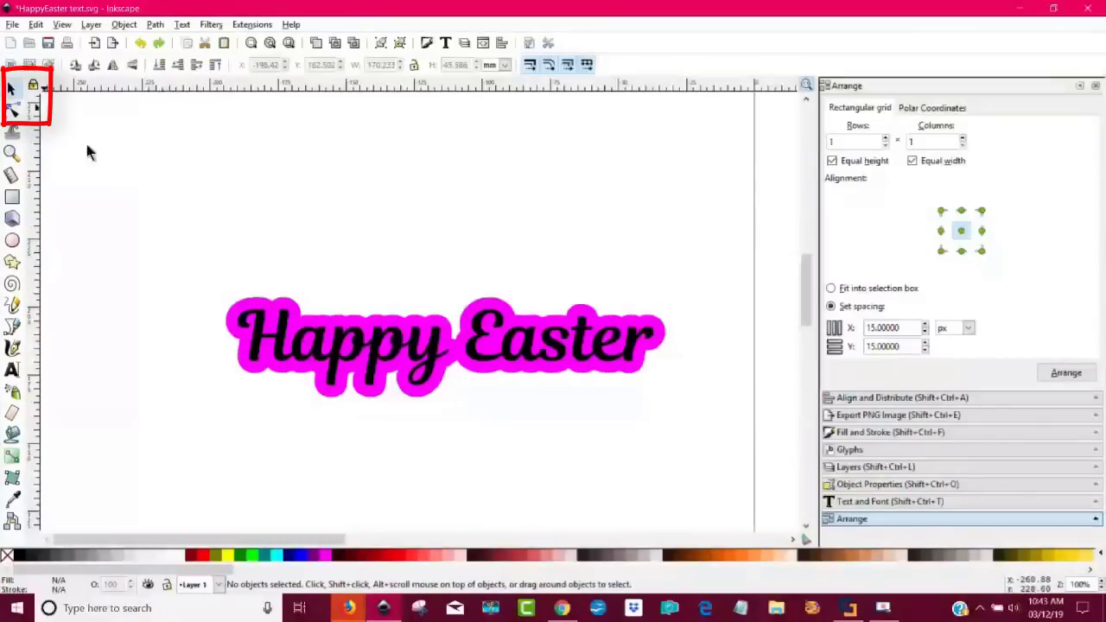
click(285, 340)
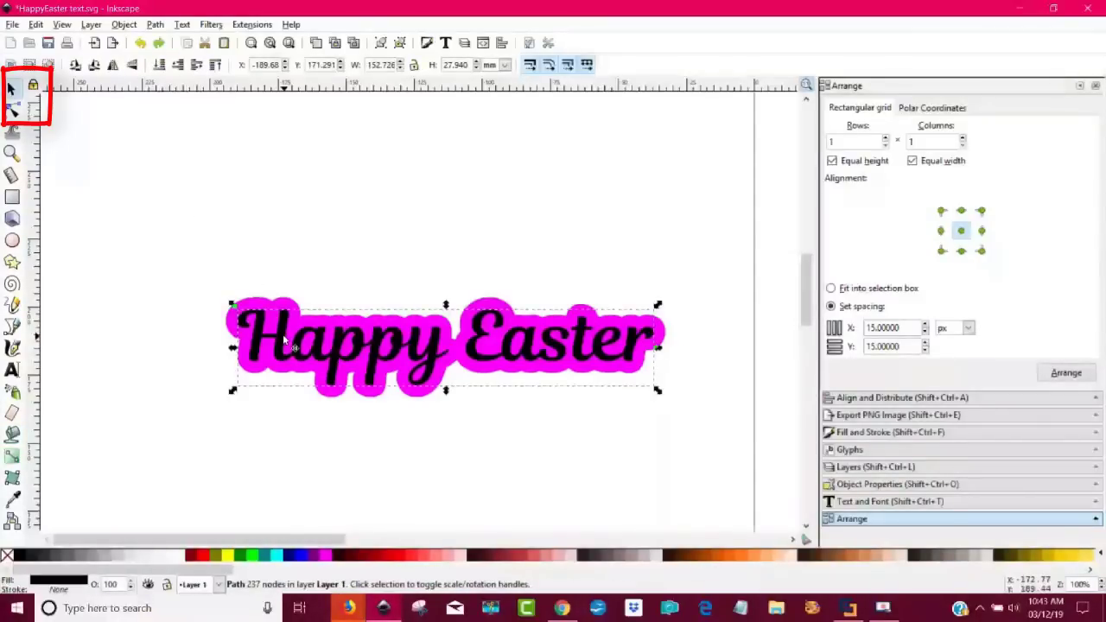
click(154, 25)
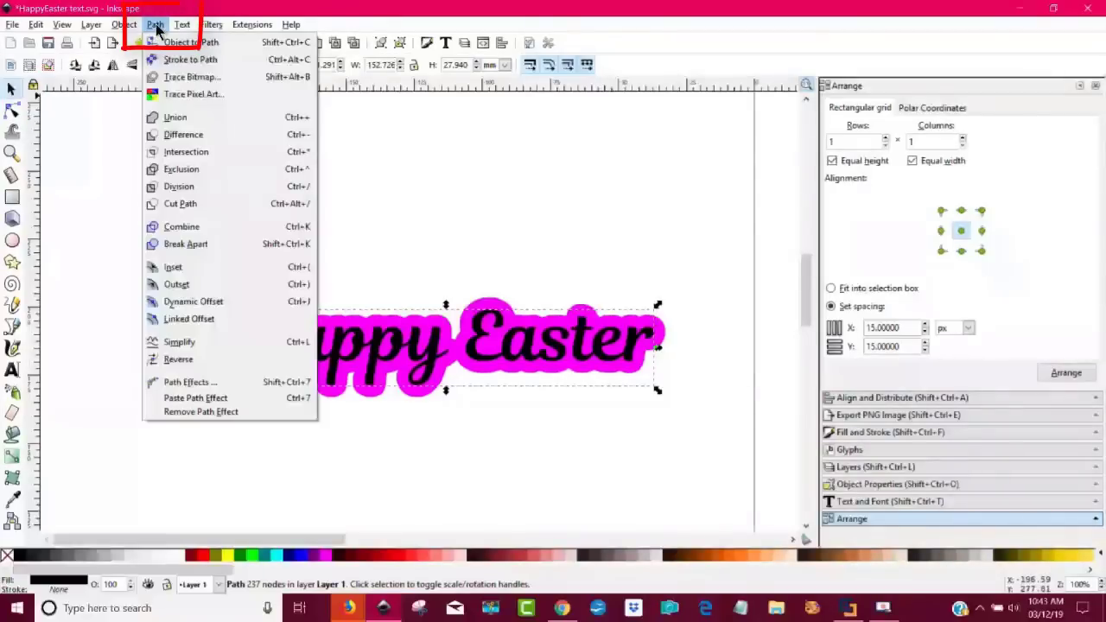
click(177, 119)
click(183, 117)
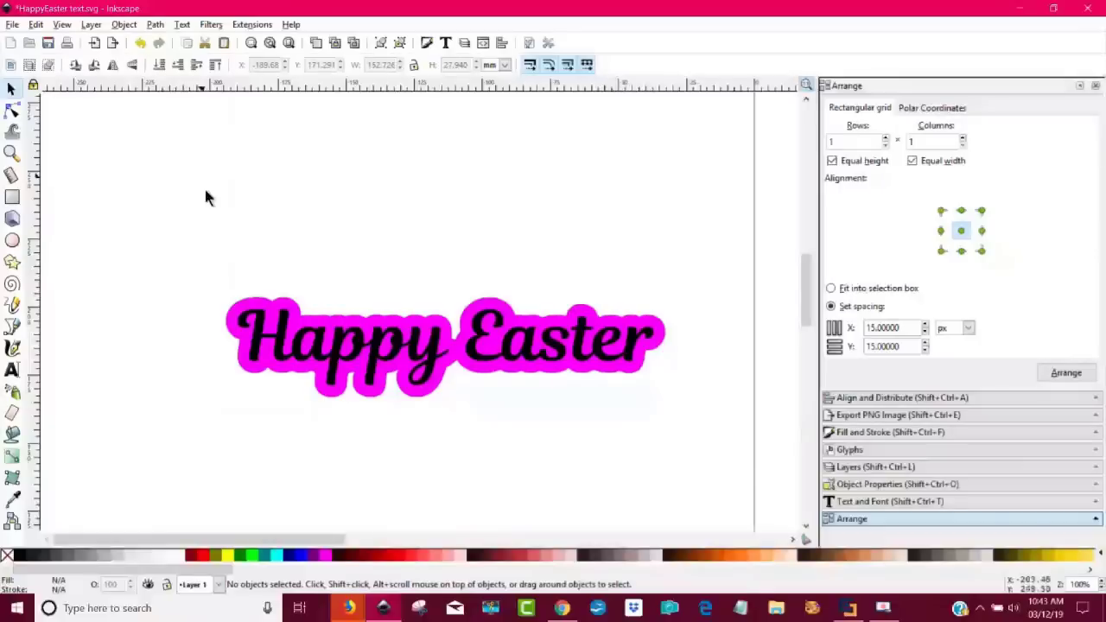
Apply Union to the magenta offset shape behind the lettering and deselect it
click(230, 315)
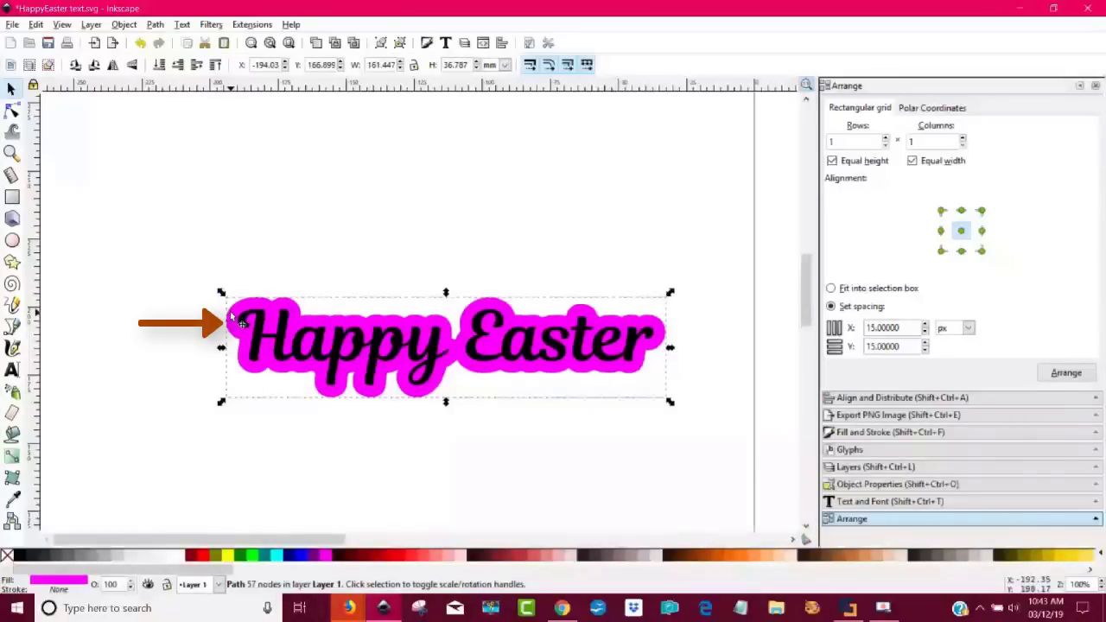
click(154, 24)
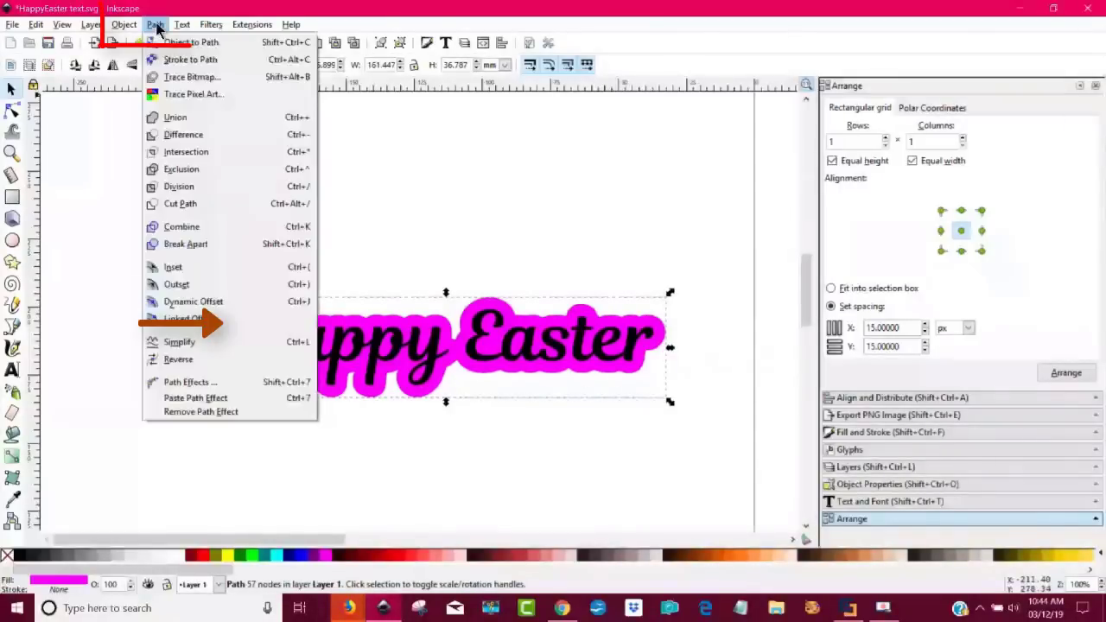
click(175, 118)
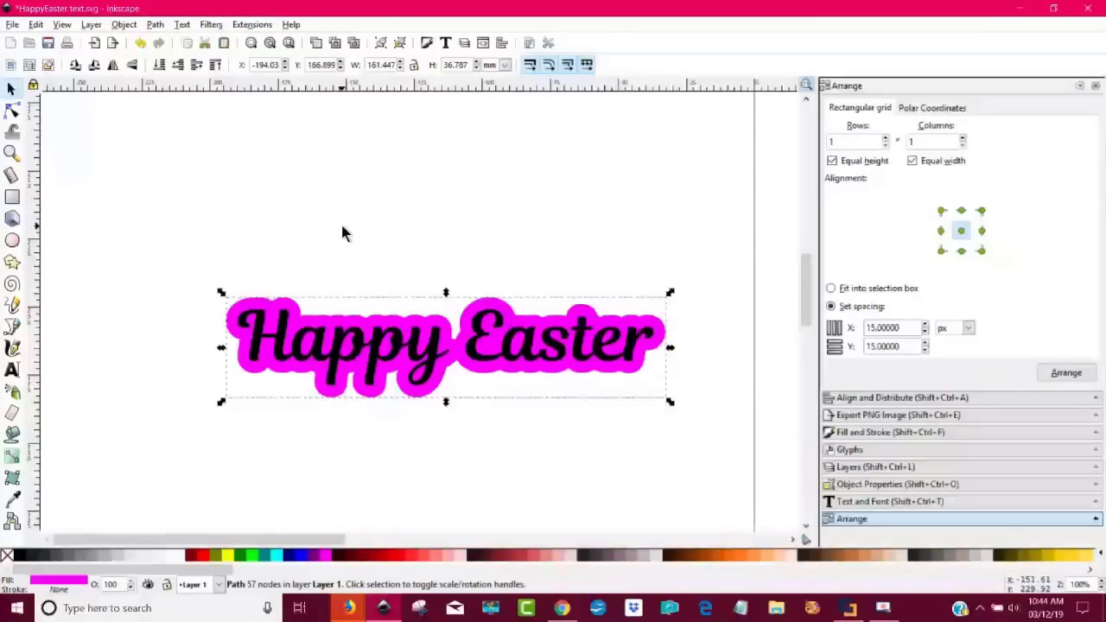
click(340, 222)
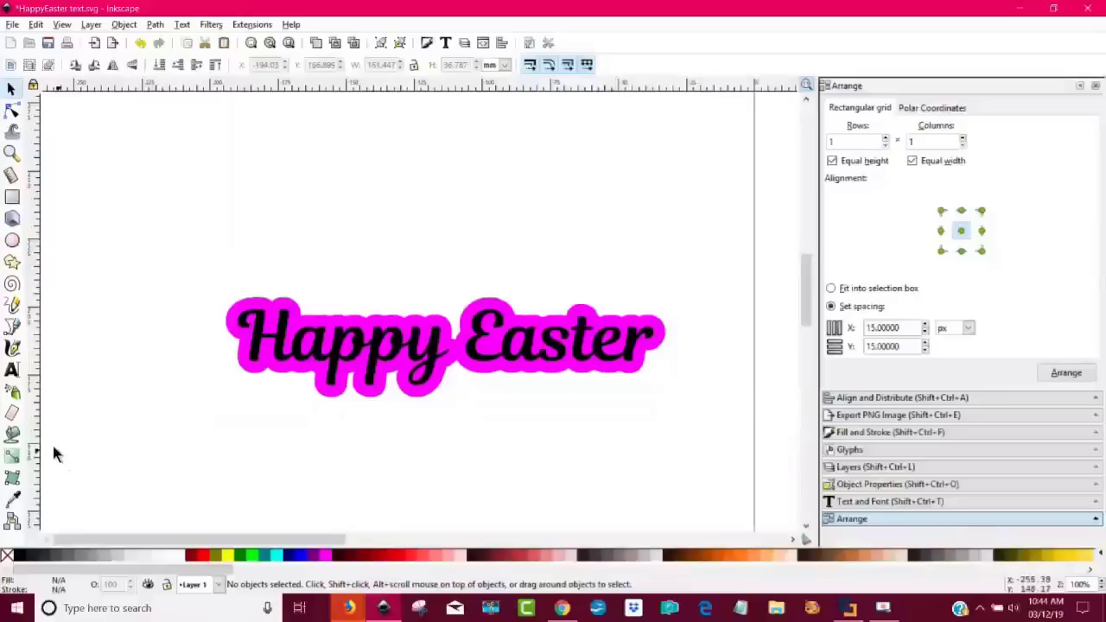
Fill the magenta area around the lettering with the lime green Paint Bucket to create a second, larger offset shape
click(14, 435)
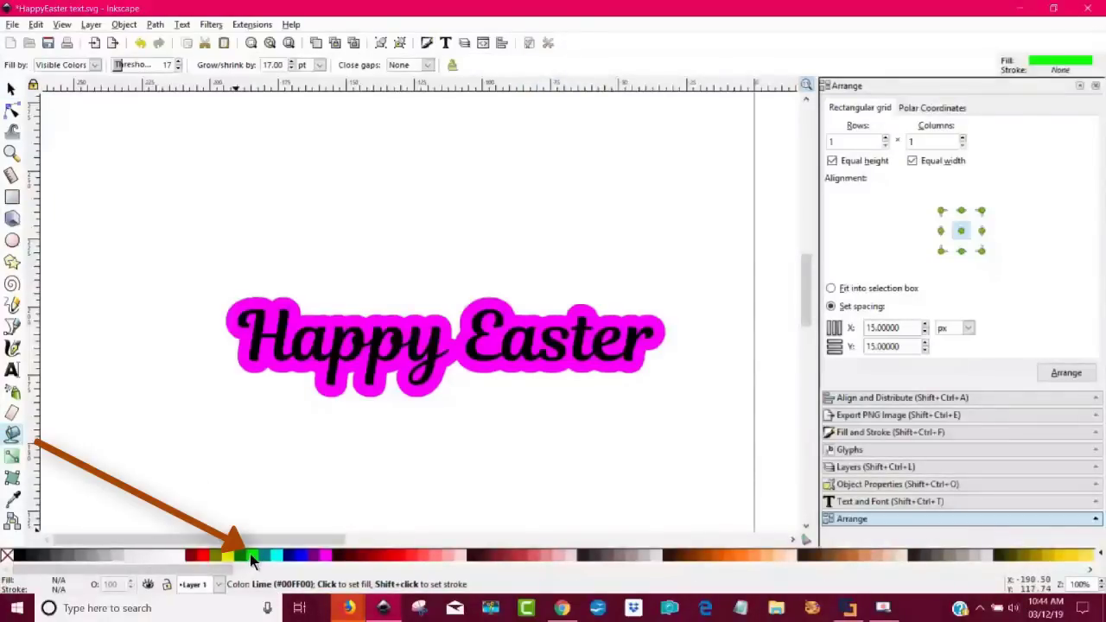
click(313, 321)
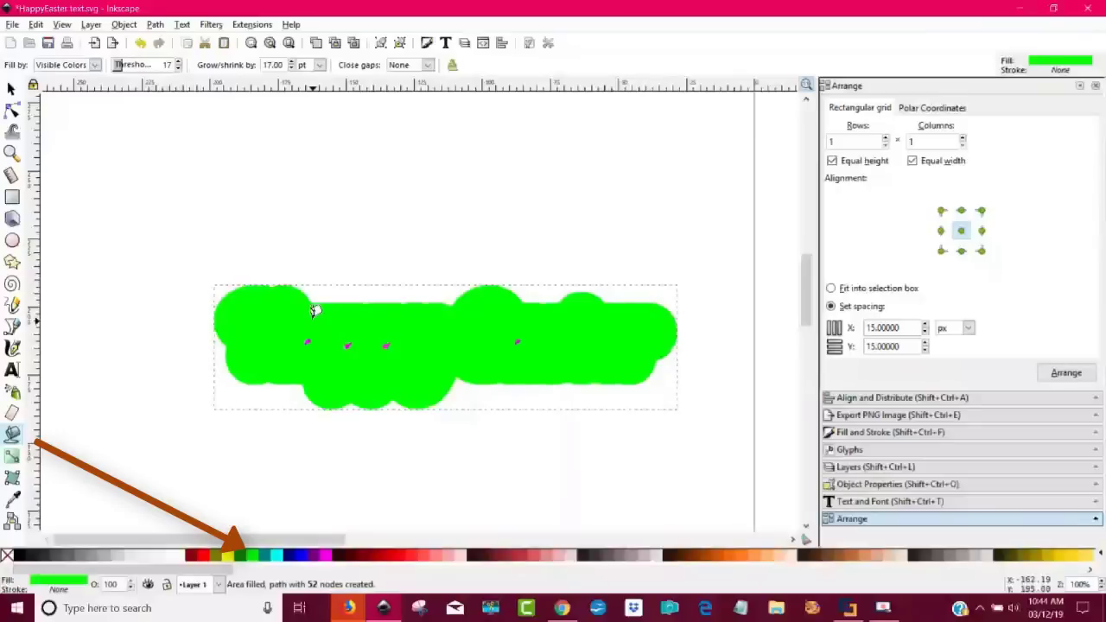
Delete the nodes of the four small stray holes inside the lime green shape and deselect it
click(13, 114)
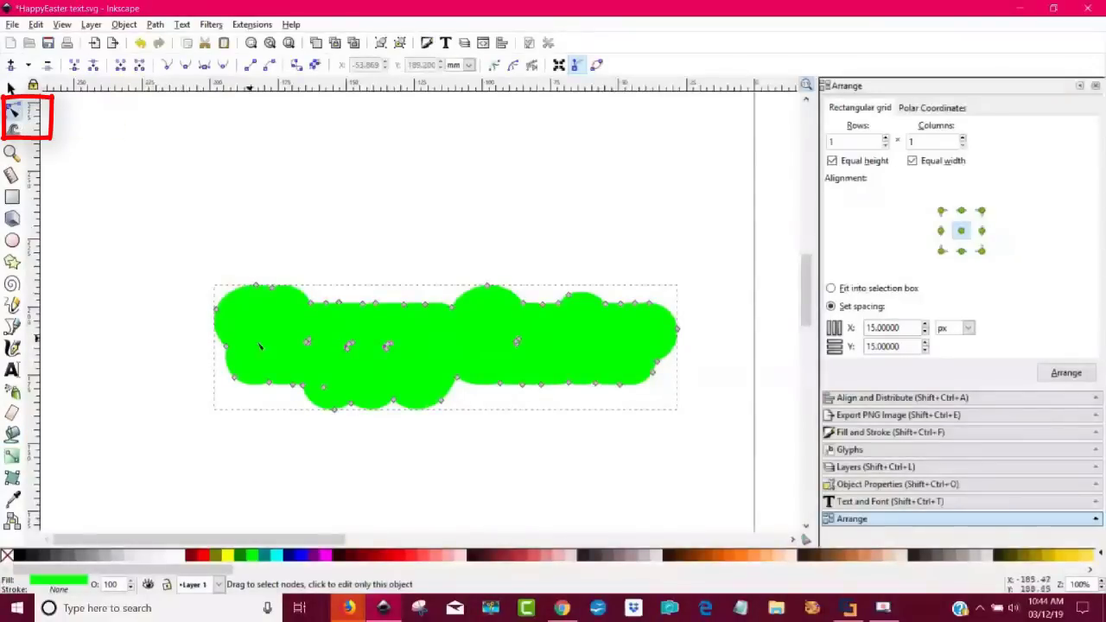
mouse_move(287, 329)
mouse_down()
mouse_move(530, 346)
mouse_move(541, 358)
mouse_up()
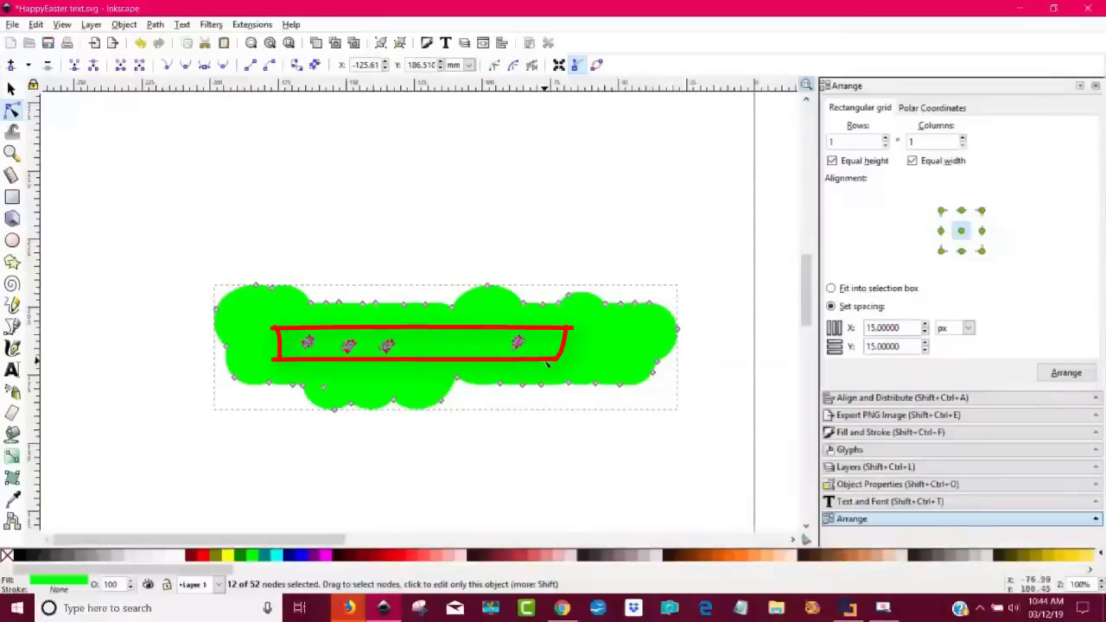
key(Delete)
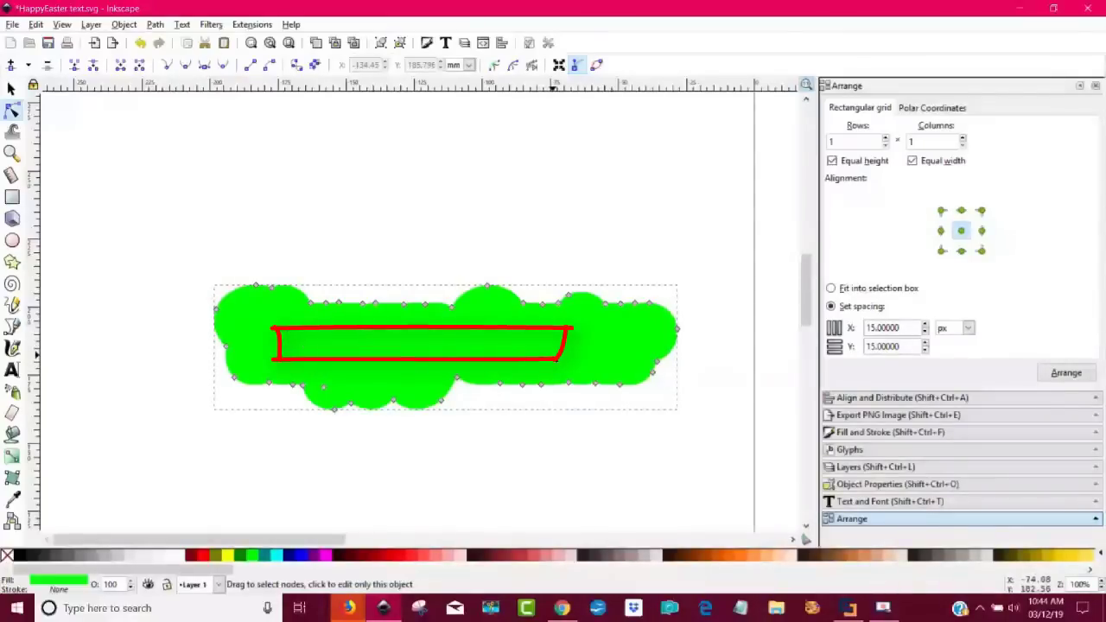
click(173, 254)
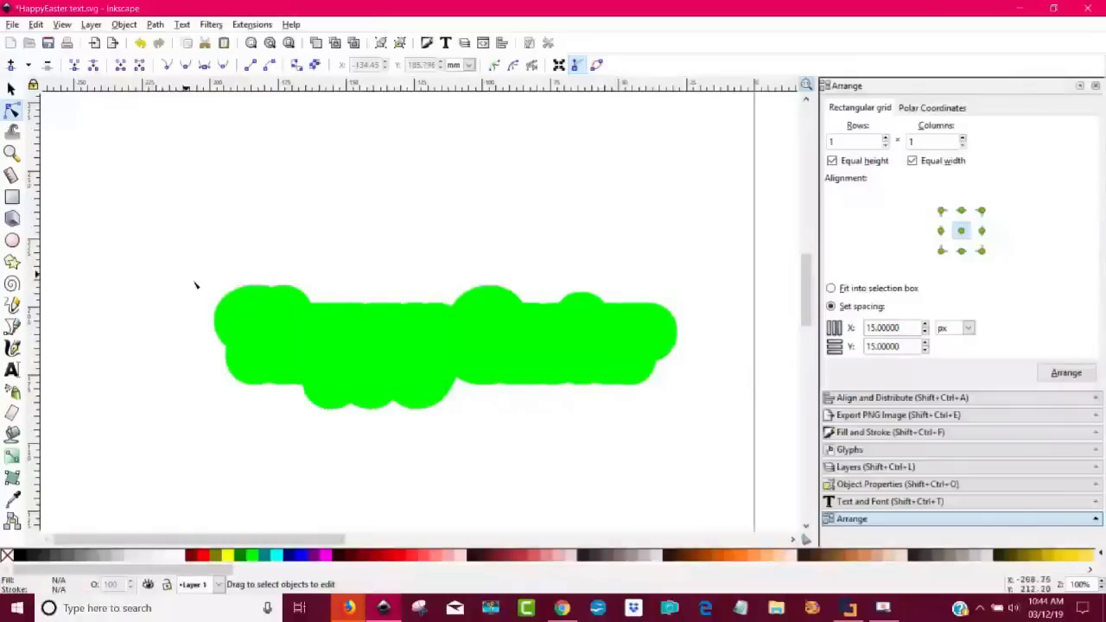
Lower the lime green offset shape to the bottom, behind the magenta shape and black lettering, and deselect it
click(254, 322)
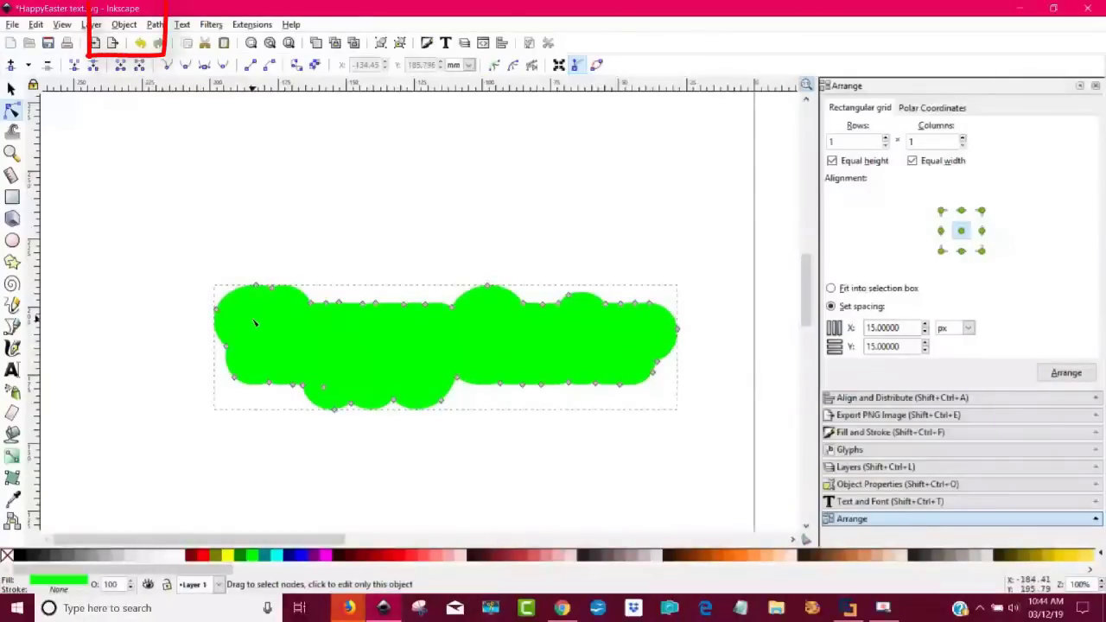
click(123, 24)
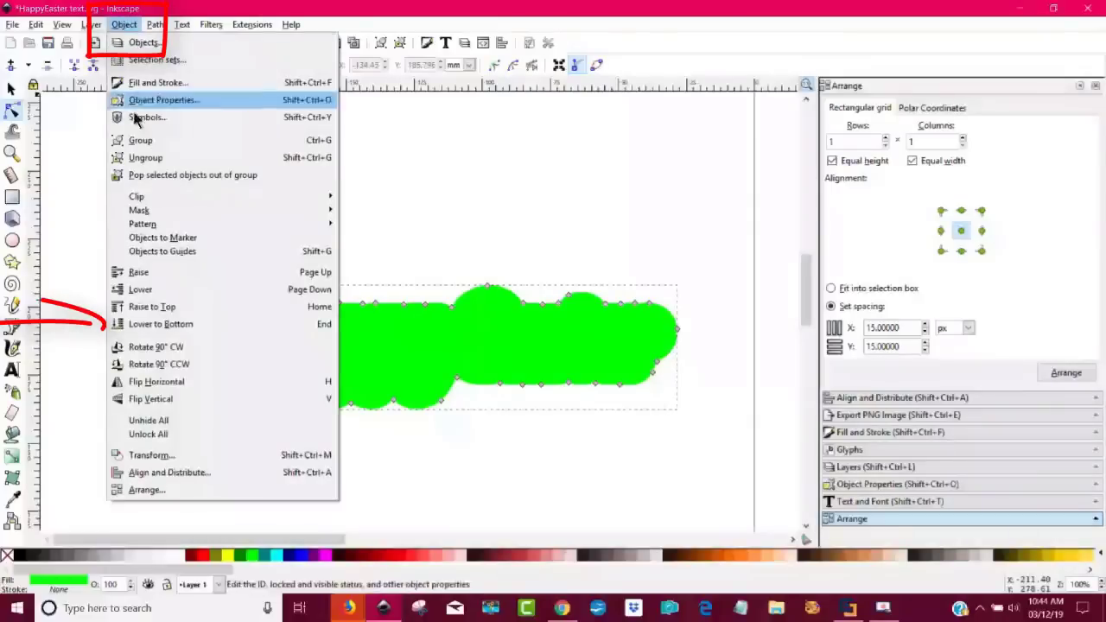
click(188, 324)
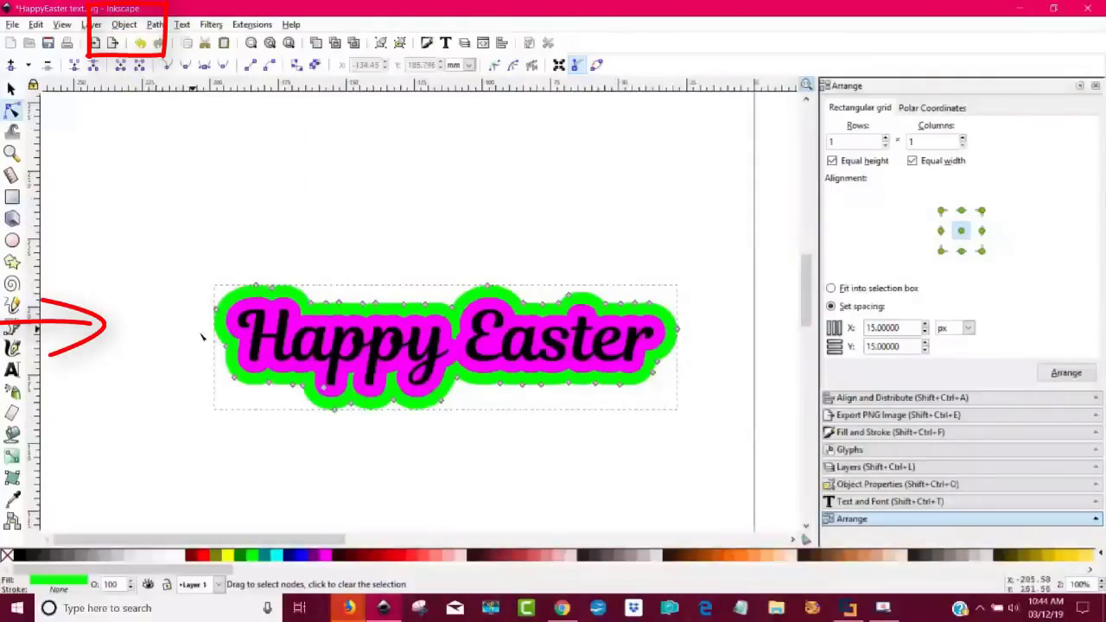
click(554, 449)
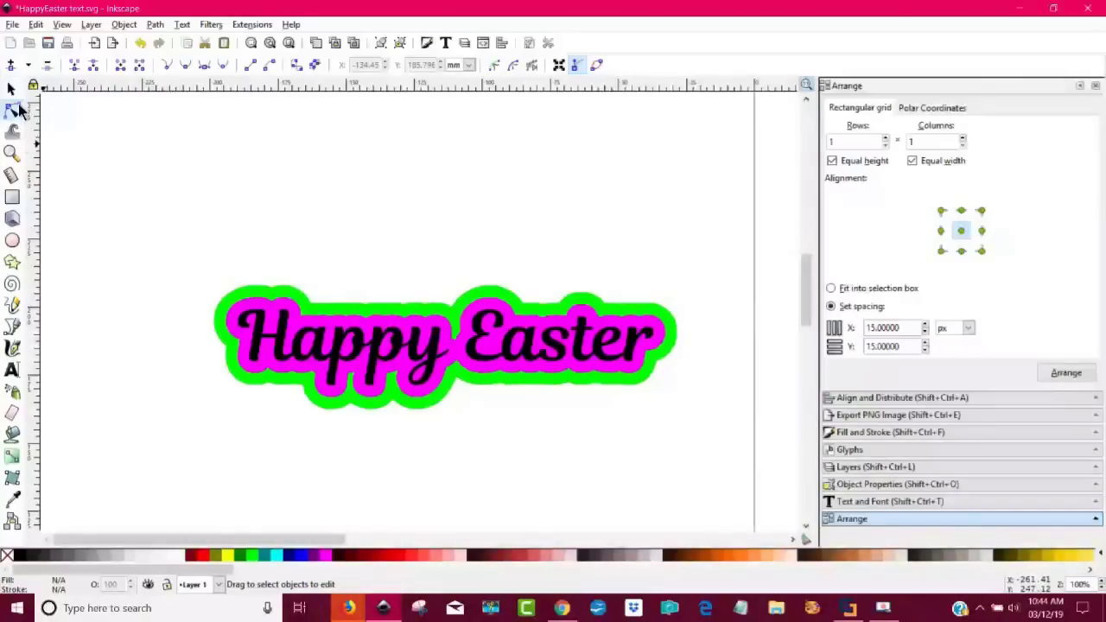
Apply Union to the lime green offset shape behind the Happy Easter design
click(11, 88)
click(249, 294)
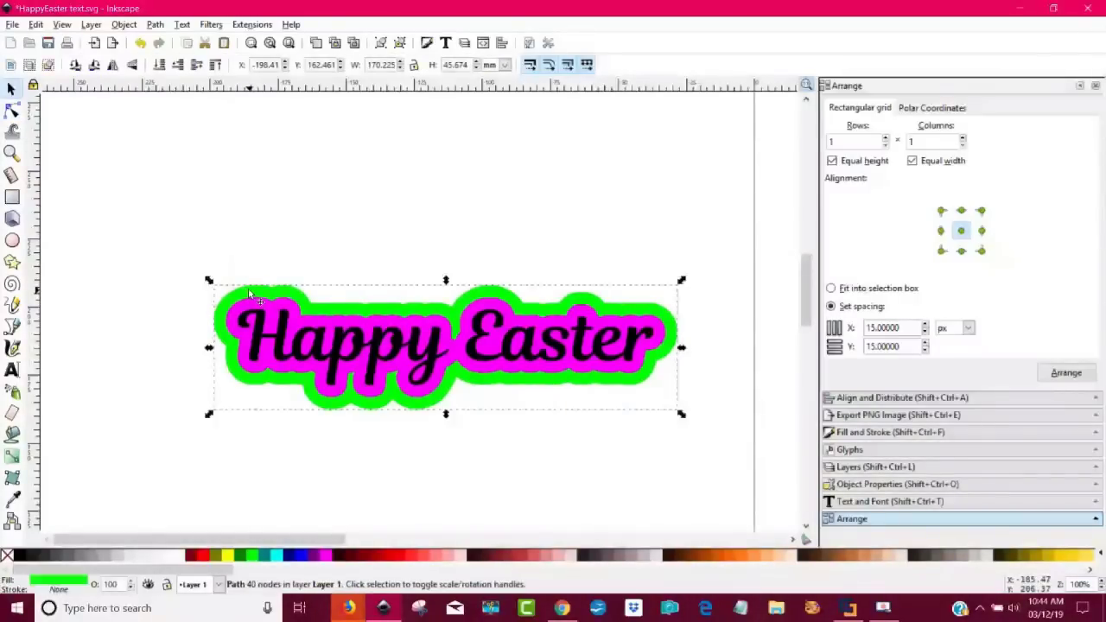
click(250, 294)
click(154, 24)
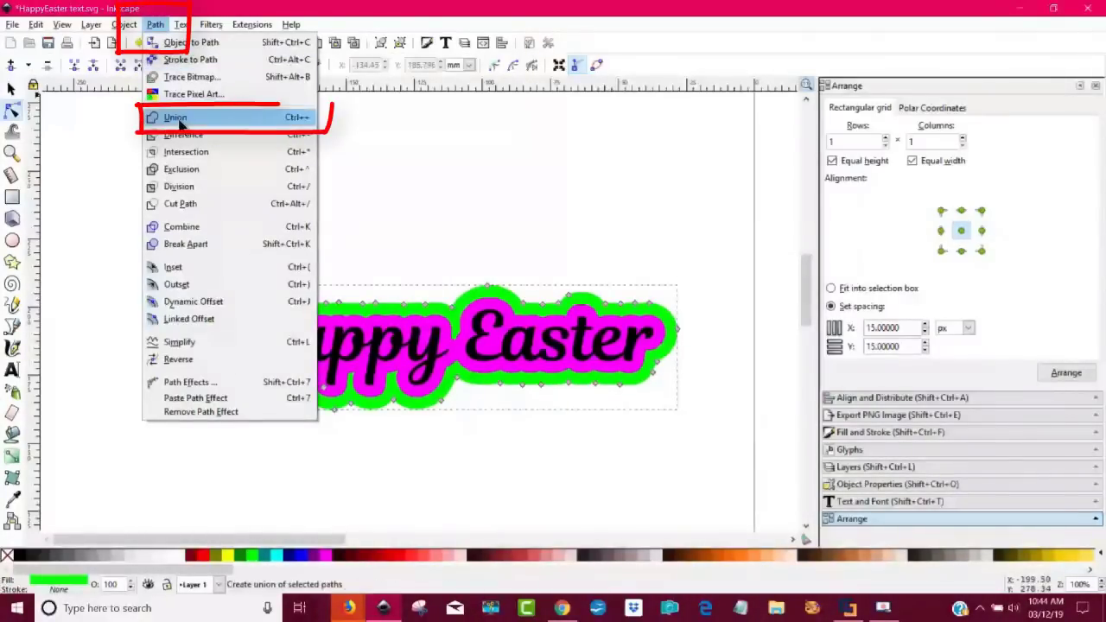
click(179, 121)
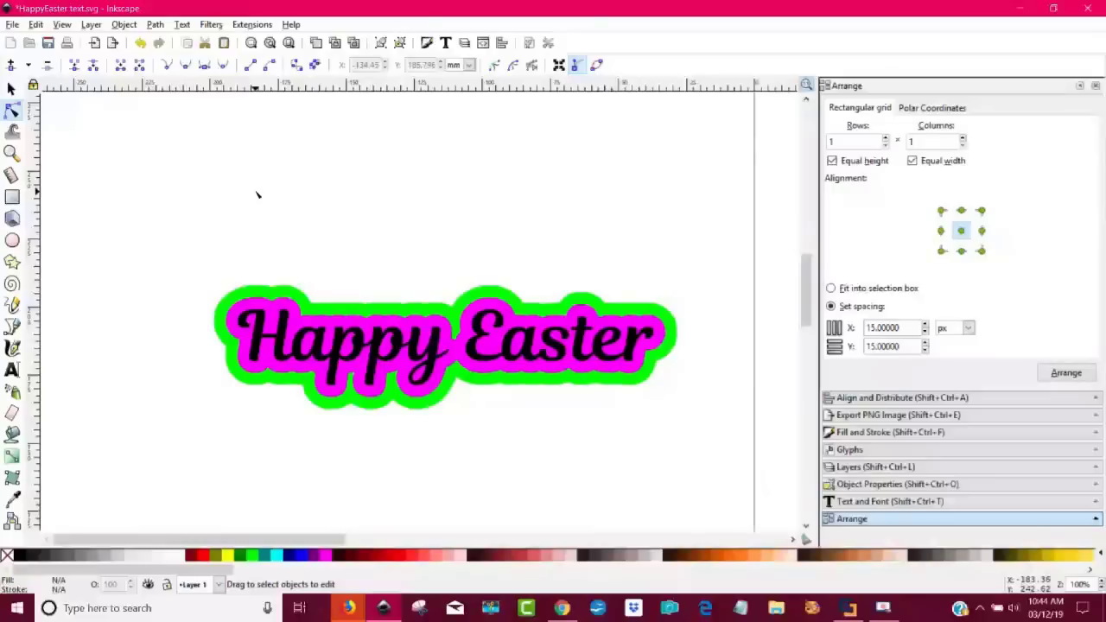
Save the design in Downloads under the new name "HappyEaster text2" as Plain SVG
click(13, 25)
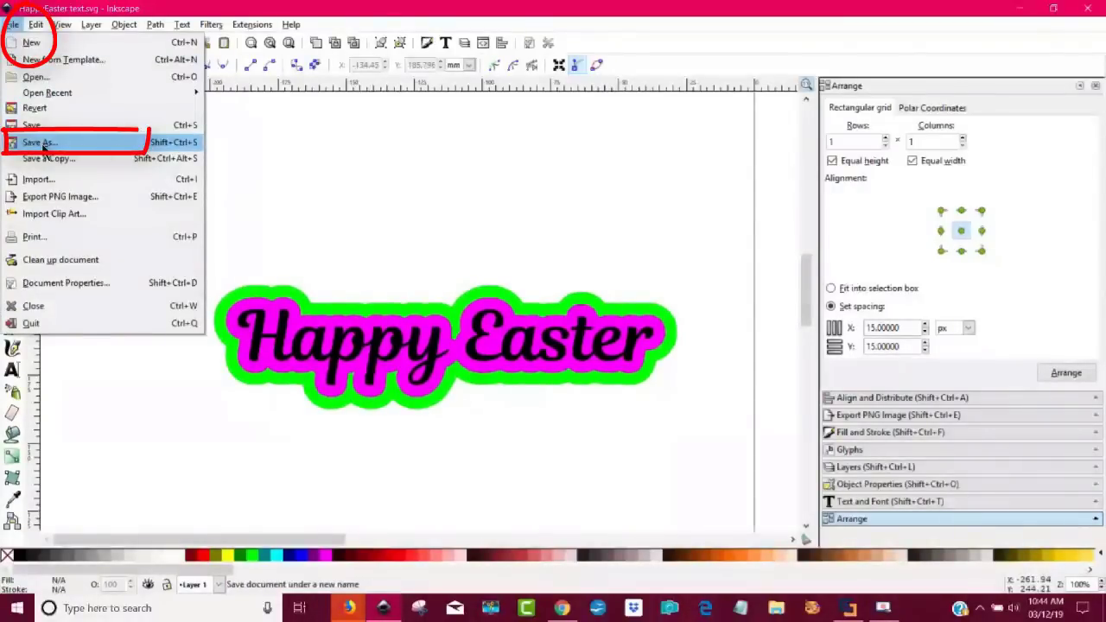
click(44, 144)
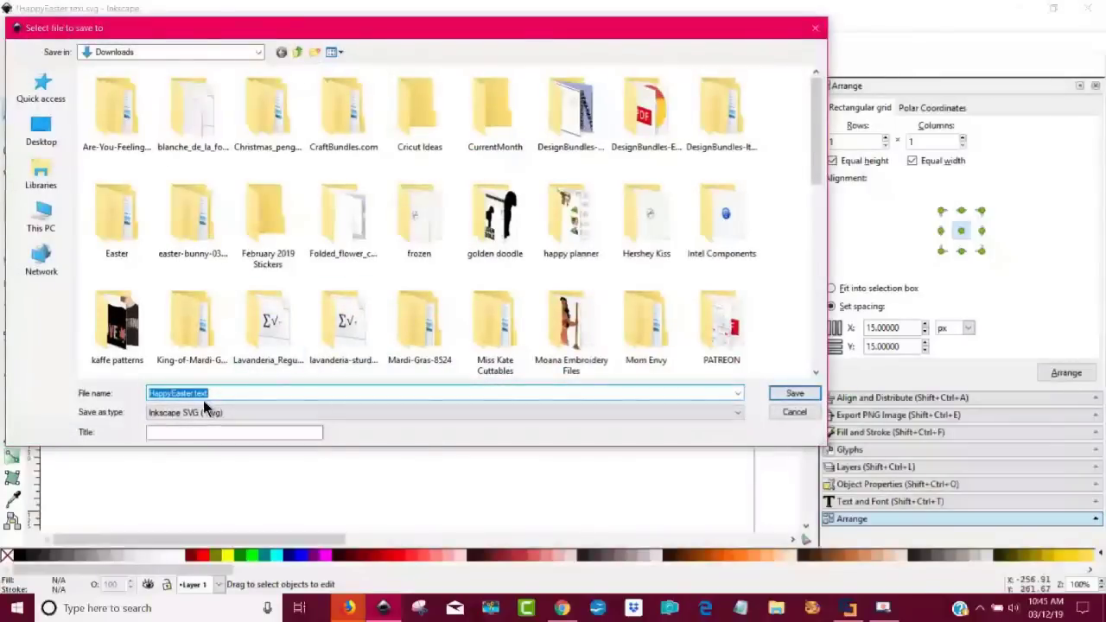
click(213, 394)
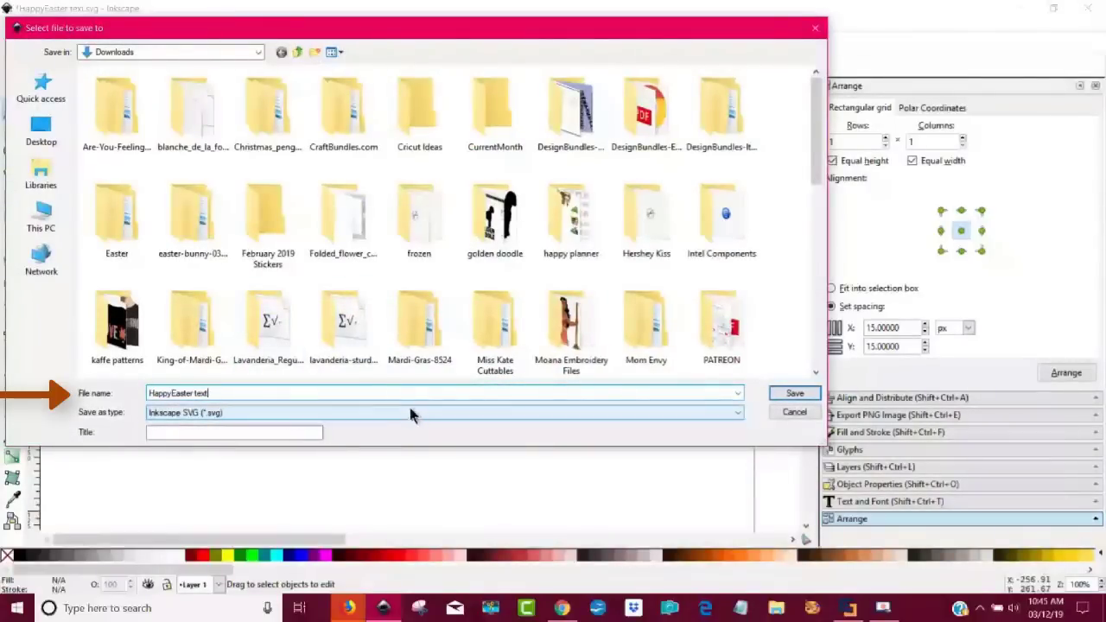
text(2)
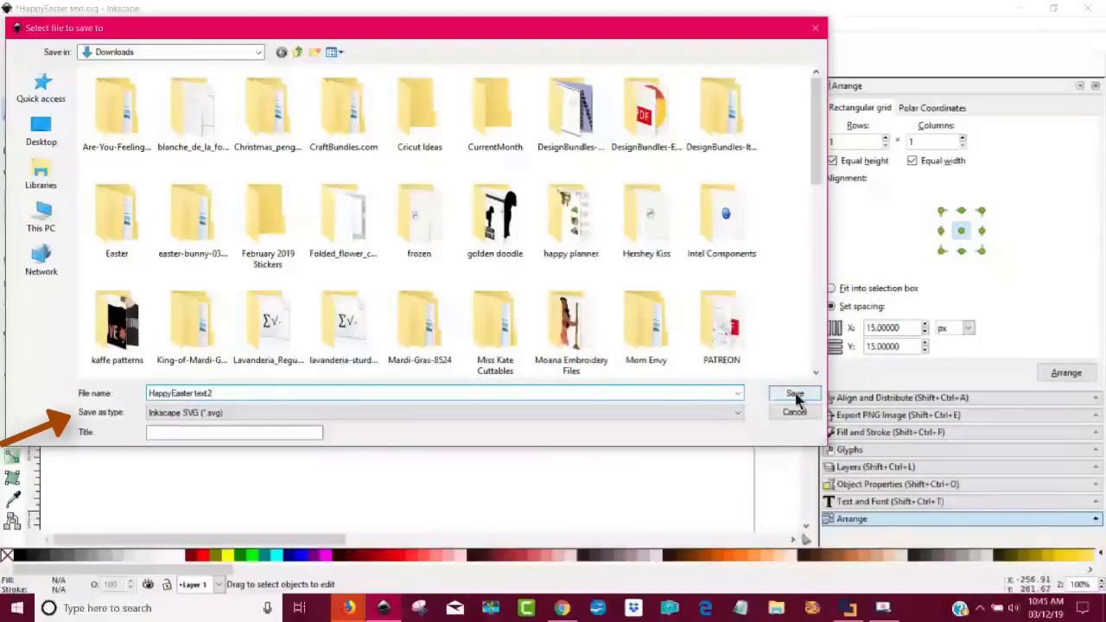
click(736, 414)
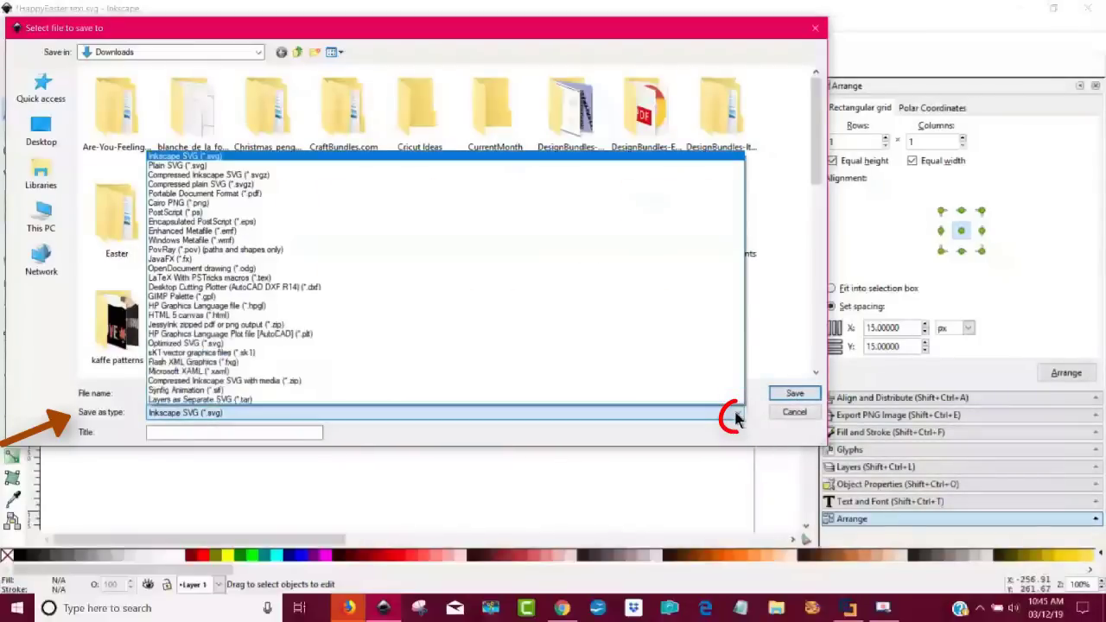
click(180, 167)
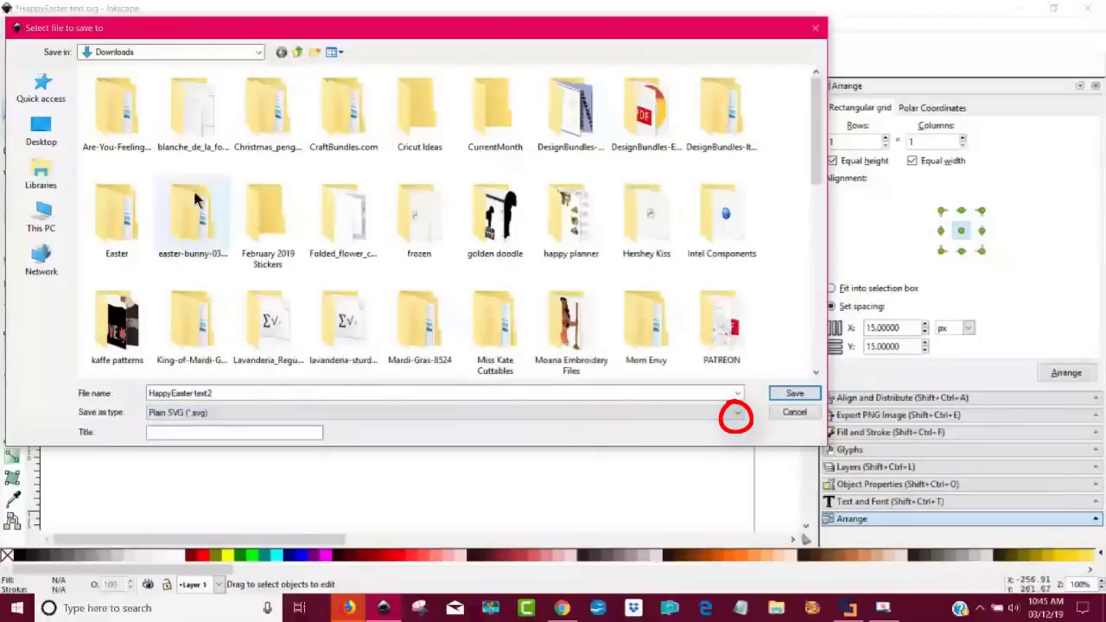
click(793, 396)
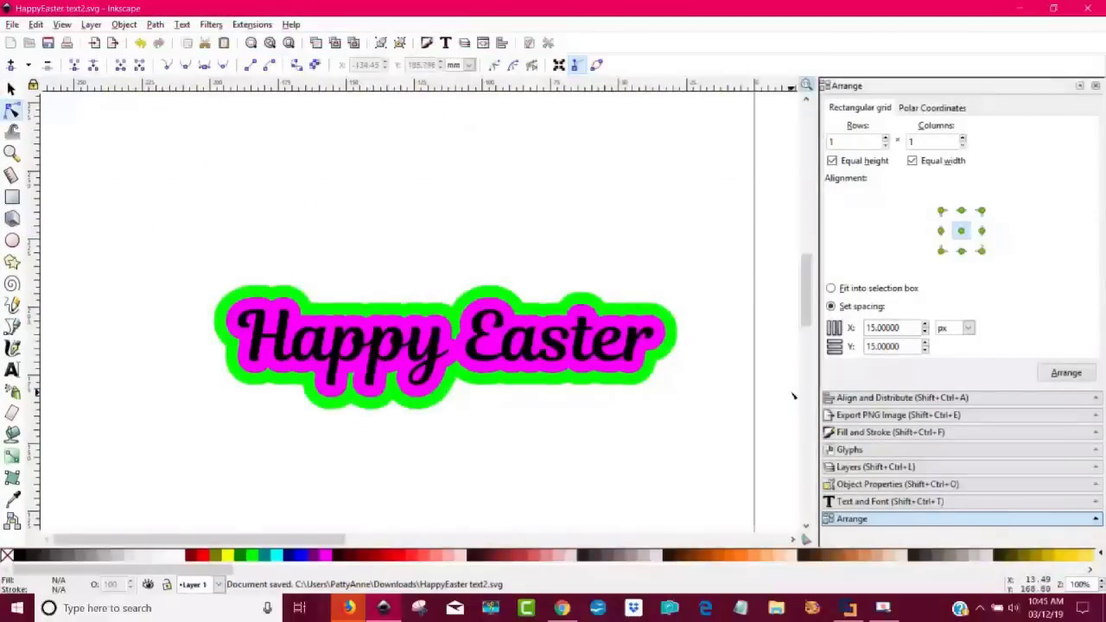
Switch to Cricut Design Space, upload the "HappyEaster text2" SVG from Downloads and save it to the uploaded images
click(561, 607)
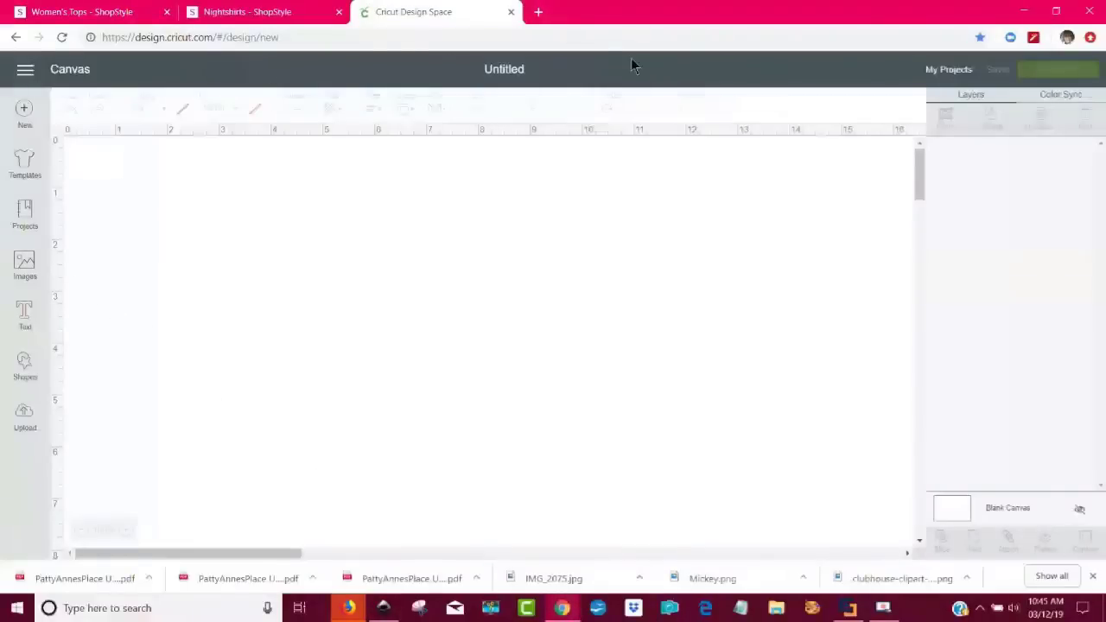
click(24, 418)
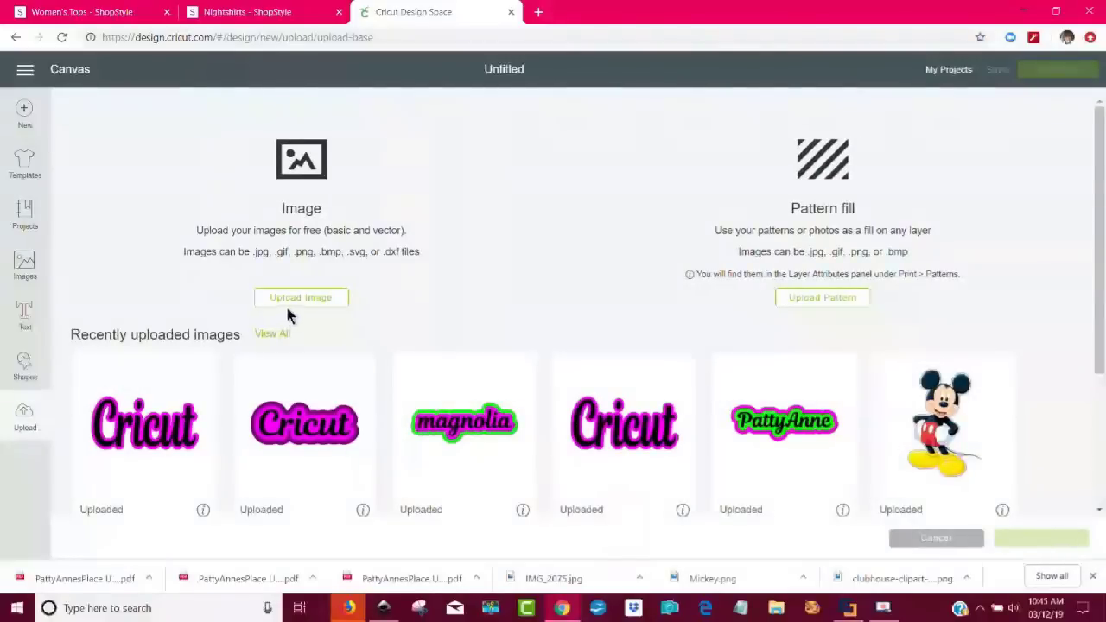
click(296, 302)
click(599, 315)
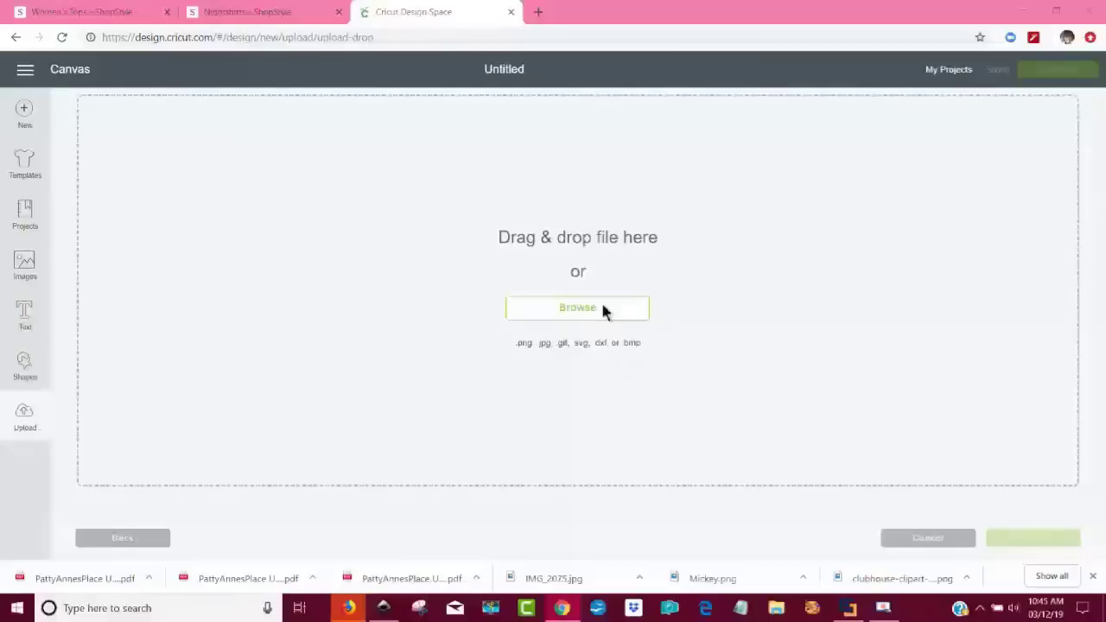
drag(927, 234, 898, 341)
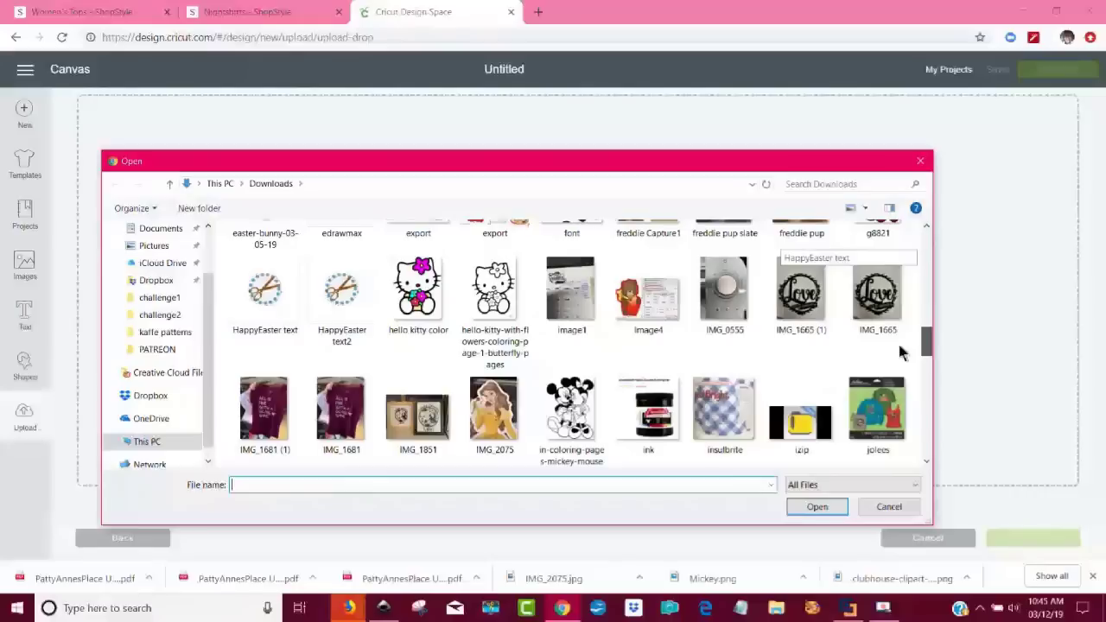
click(346, 304)
click(817, 509)
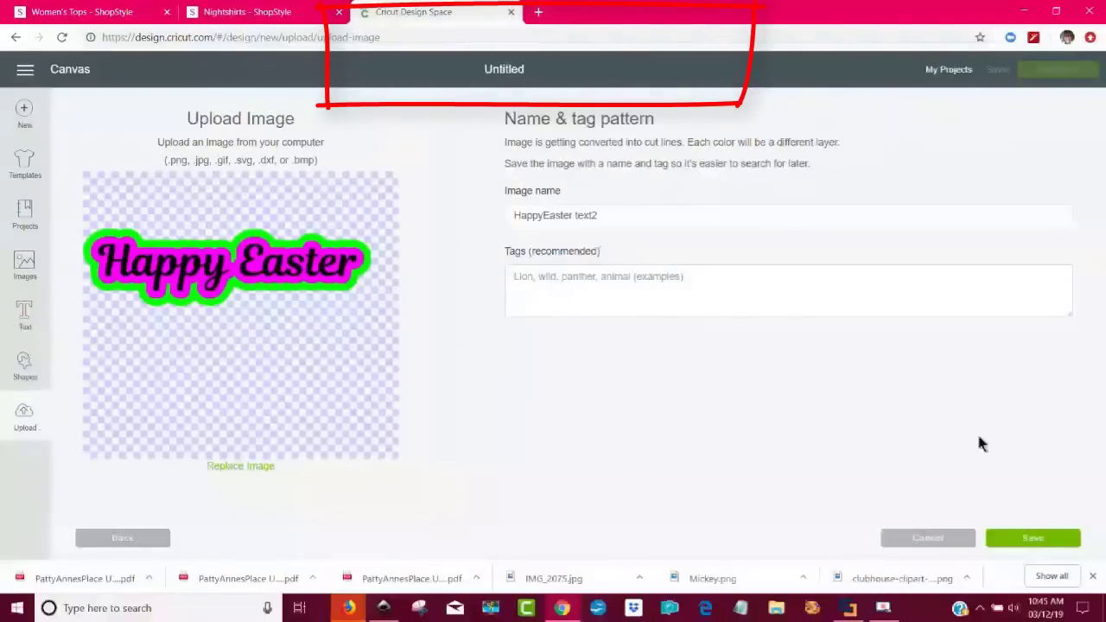
click(1023, 539)
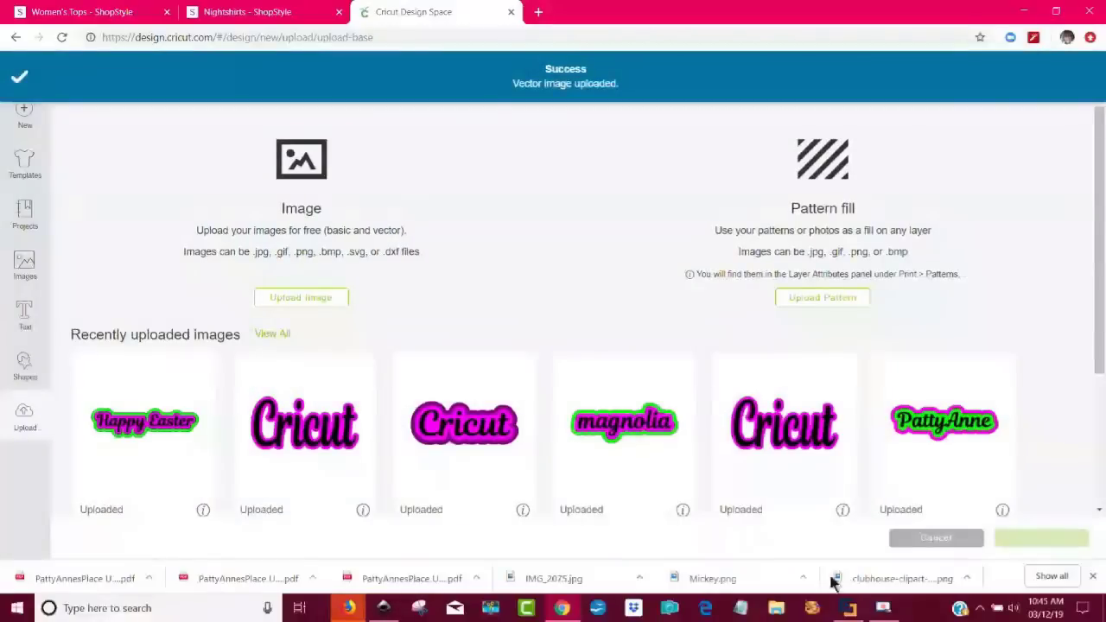
Insert the uploaded Happy Easter image onto the canvas and move it to about X 1.4, Y 1.1
click(136, 434)
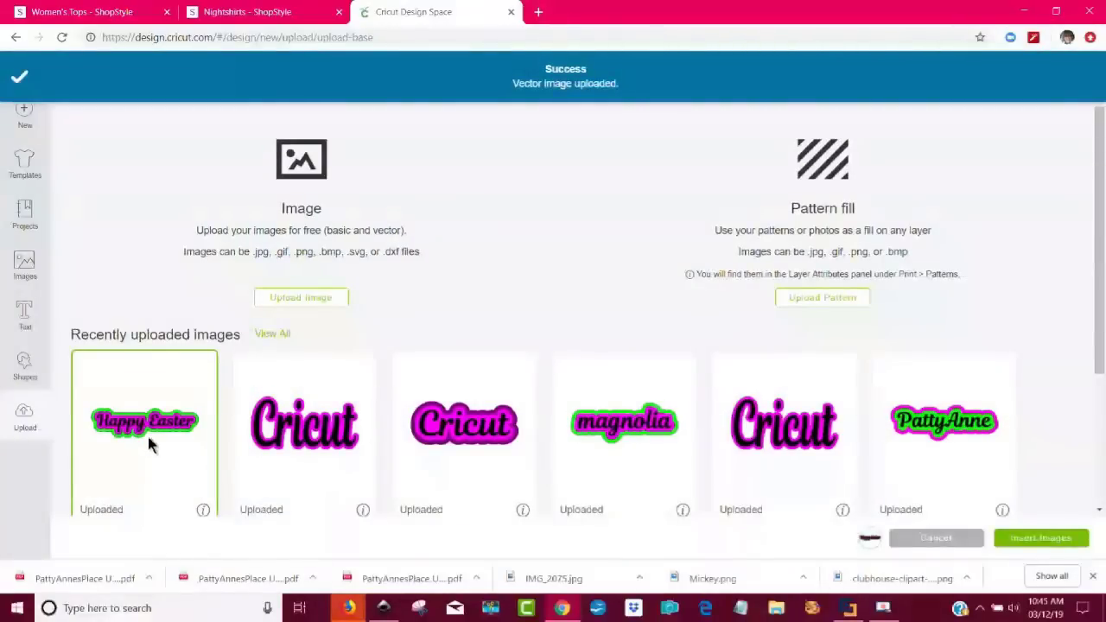
click(1048, 538)
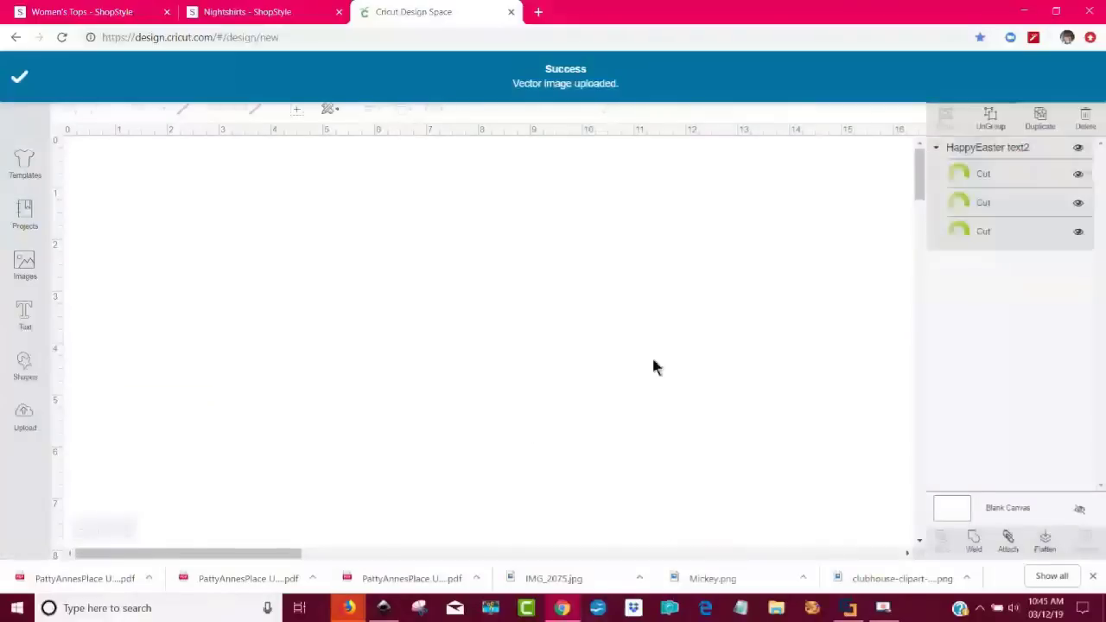
drag(190, 389, 577, 486)
mouse_move(342, 420)
mouse_down()
mouse_move(388, 388)
mouse_move(414, 284)
mouse_up()
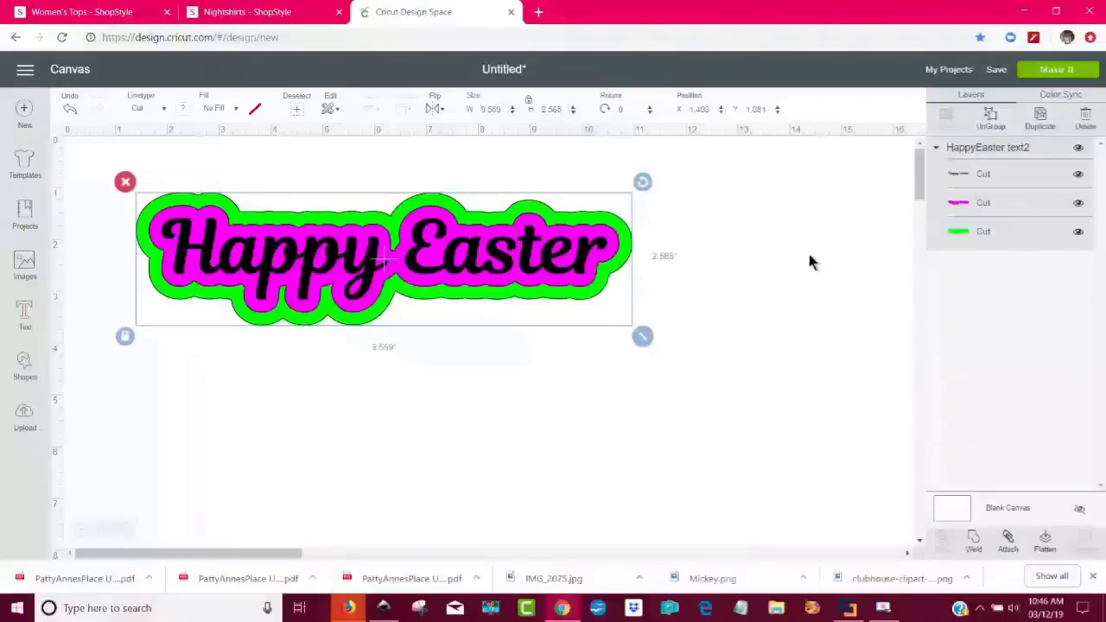
Preview the black, lime green and magenta cutting mats for the design and return to the canvas
click(1071, 71)
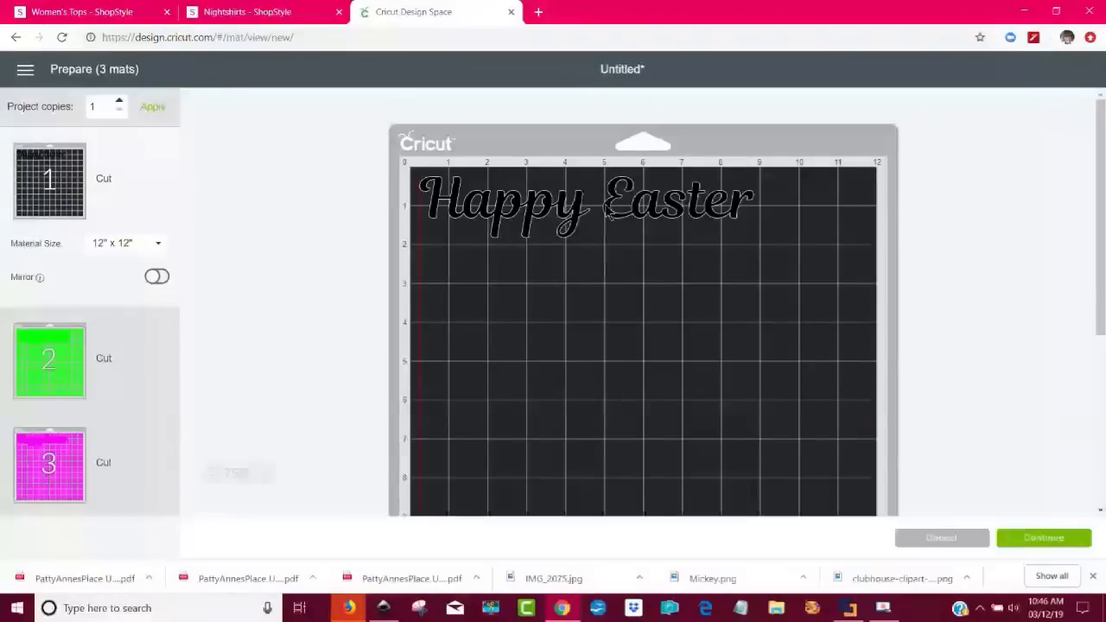
click(50, 388)
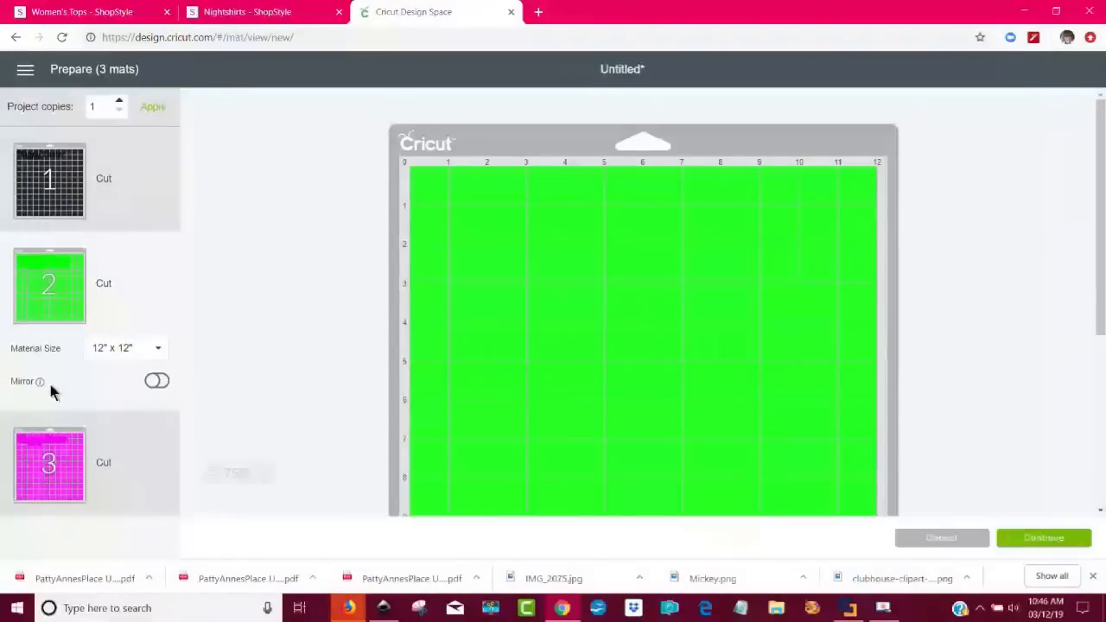
click(45, 476)
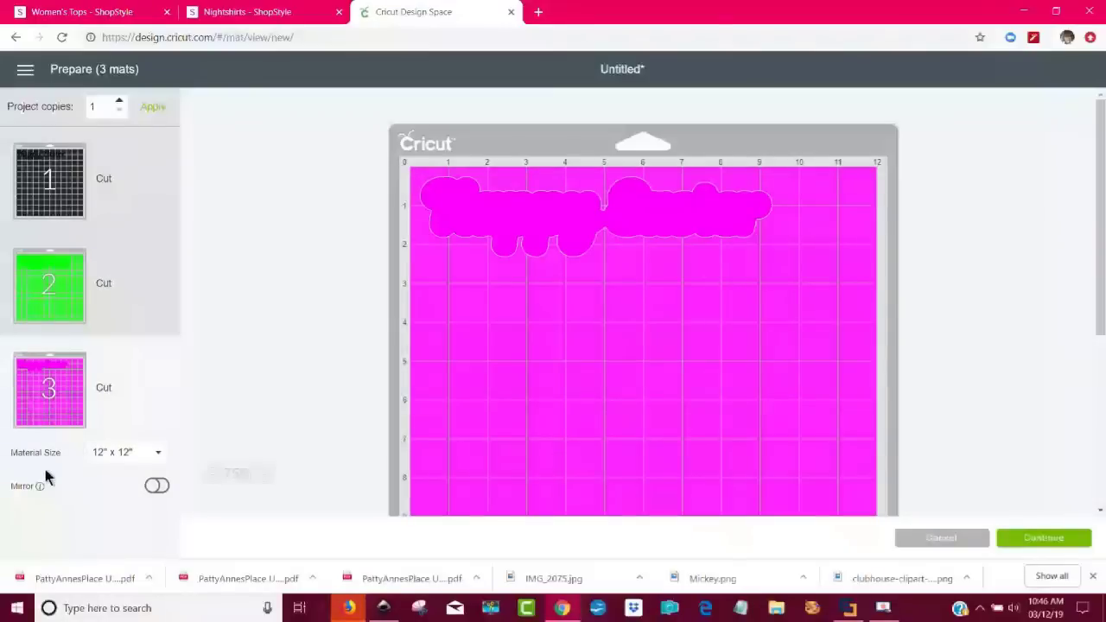
click(960, 540)
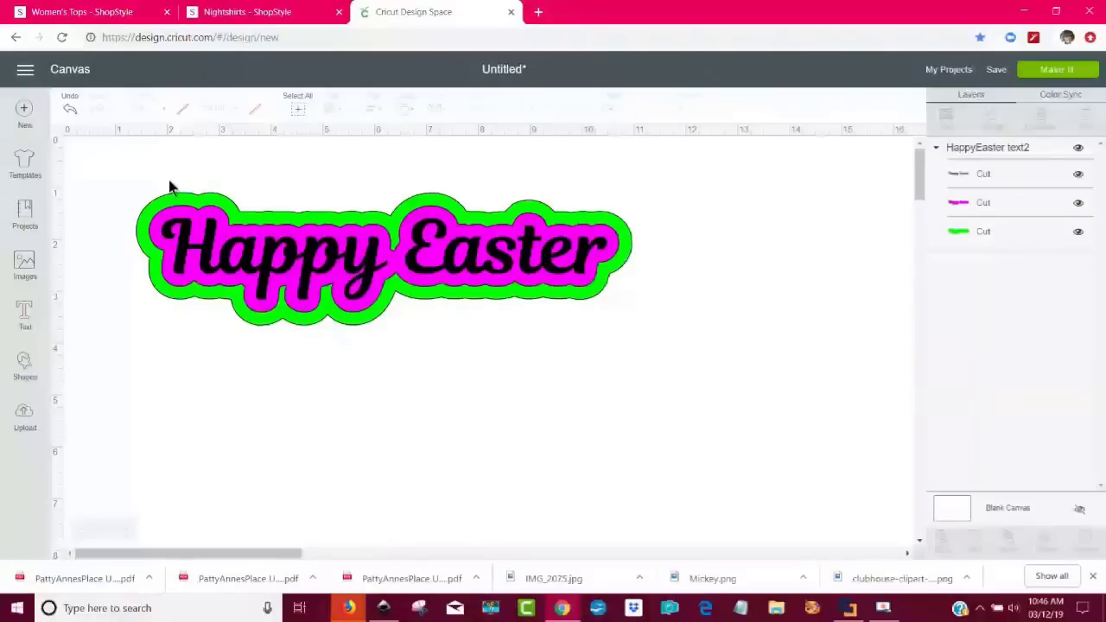
Select the whole Happy Easter design and set its width to 9.25 inches with proportions locked
drag(235, 173, 657, 361)
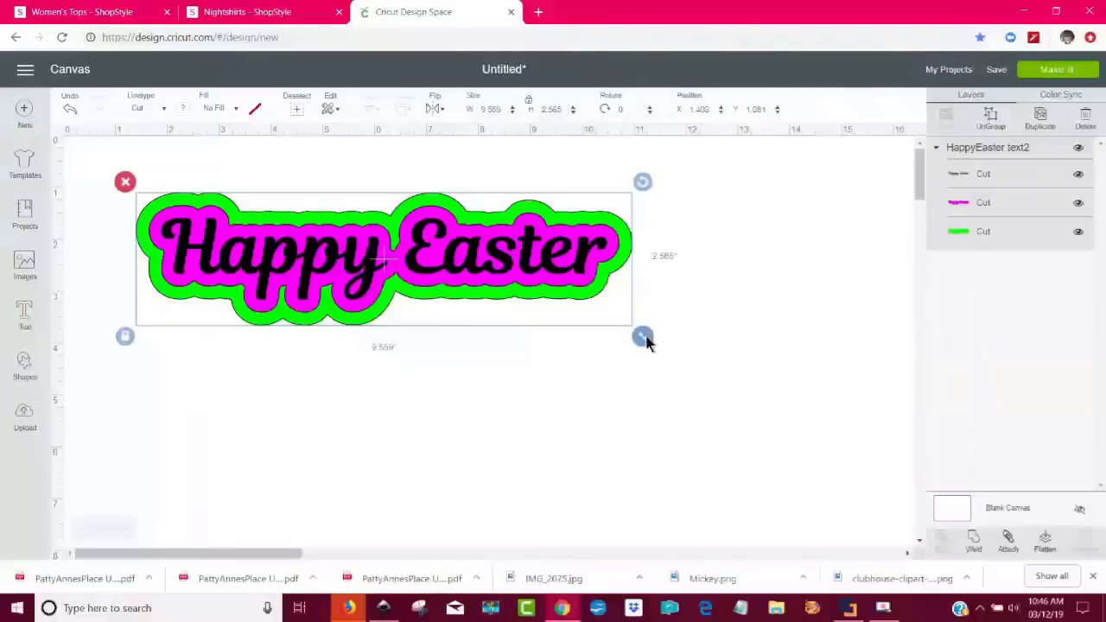
click(503, 109)
drag(503, 110, 483, 109)
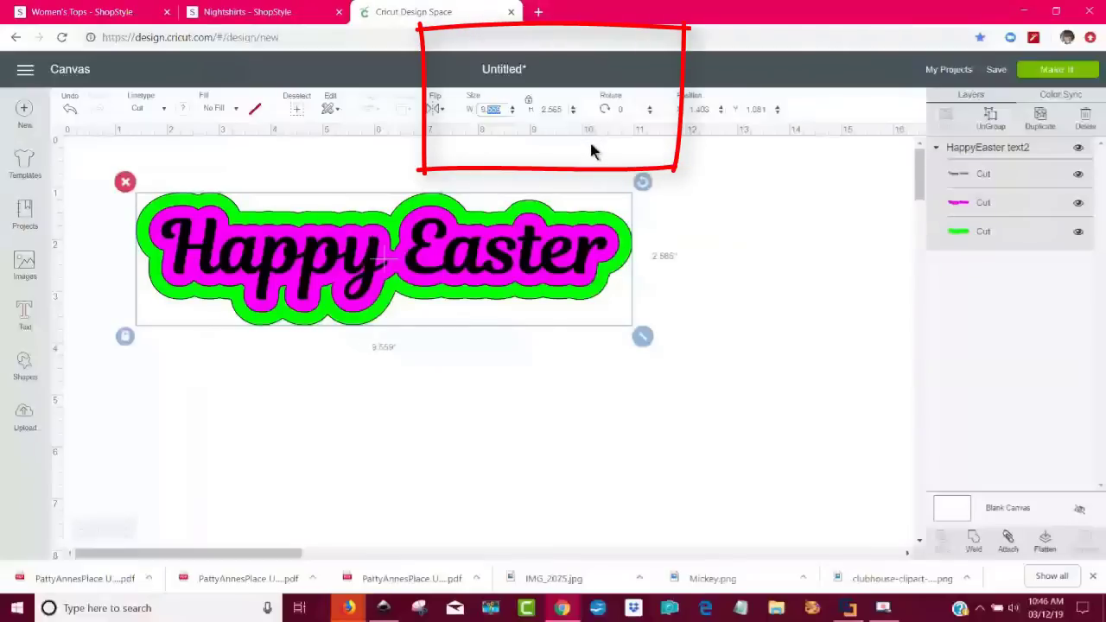
text(9.25)
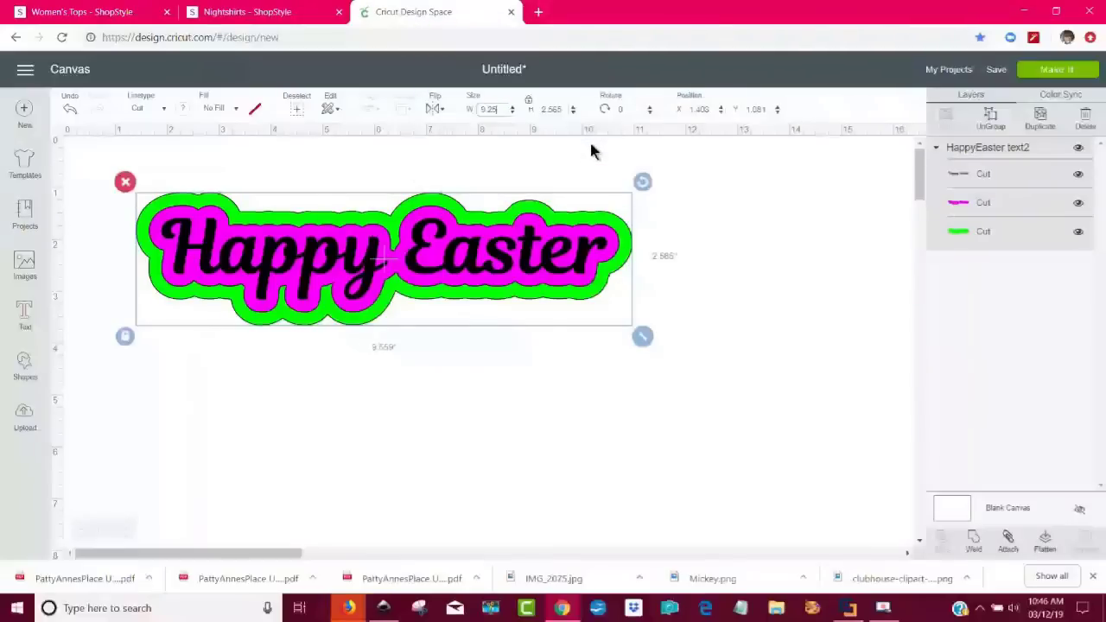
key(Return)
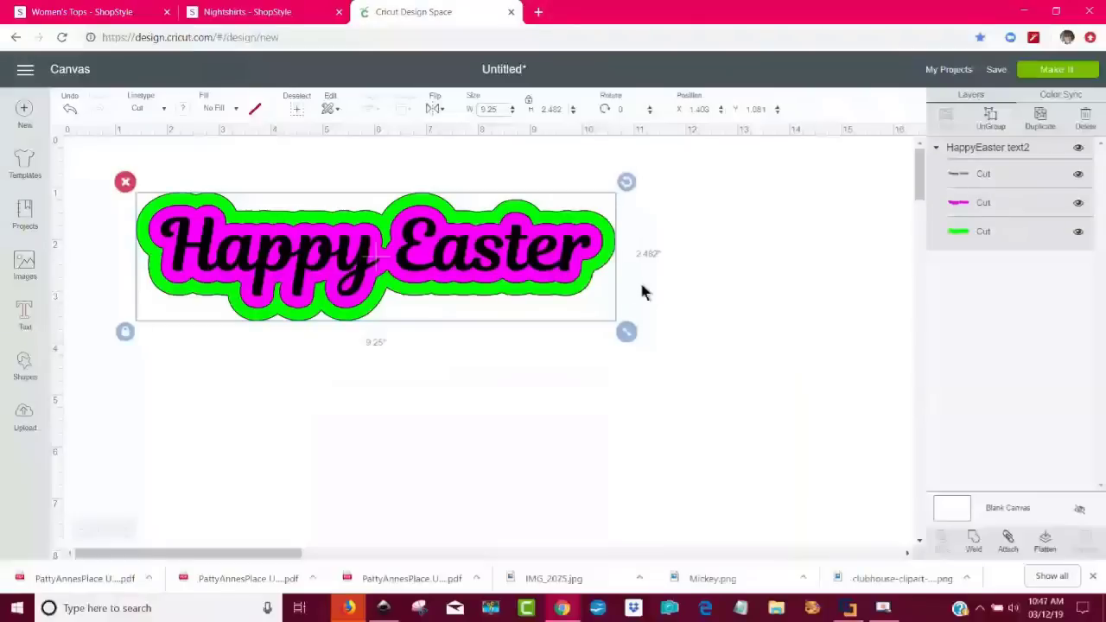
Flatten the Happy Easter layers into a single Print then Cut image and preview the whole design on the mat
click(1045, 542)
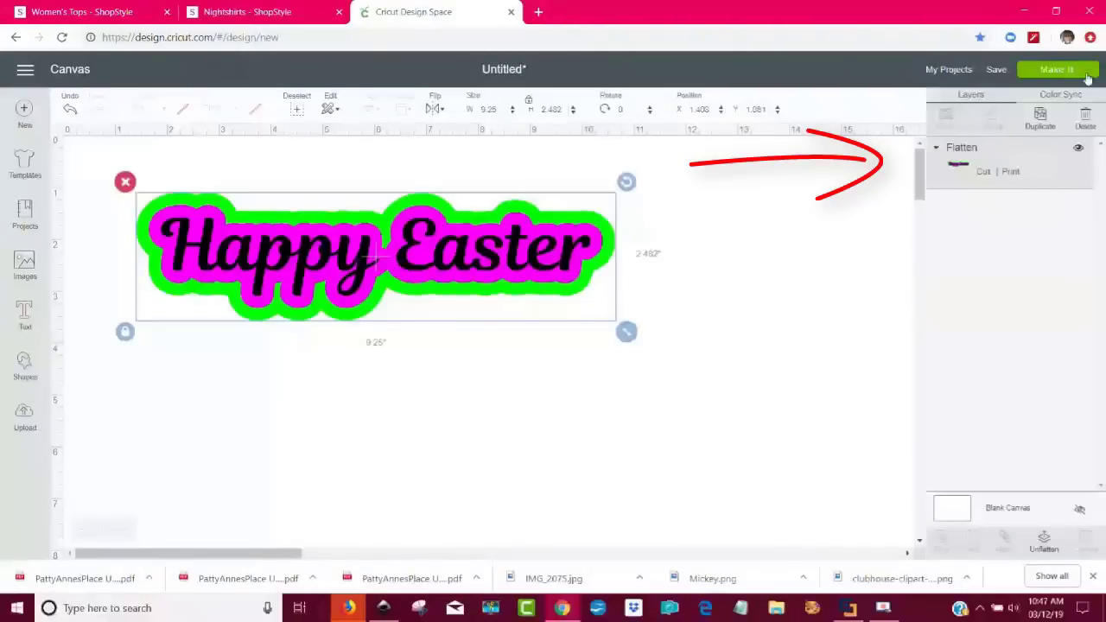
click(1055, 69)
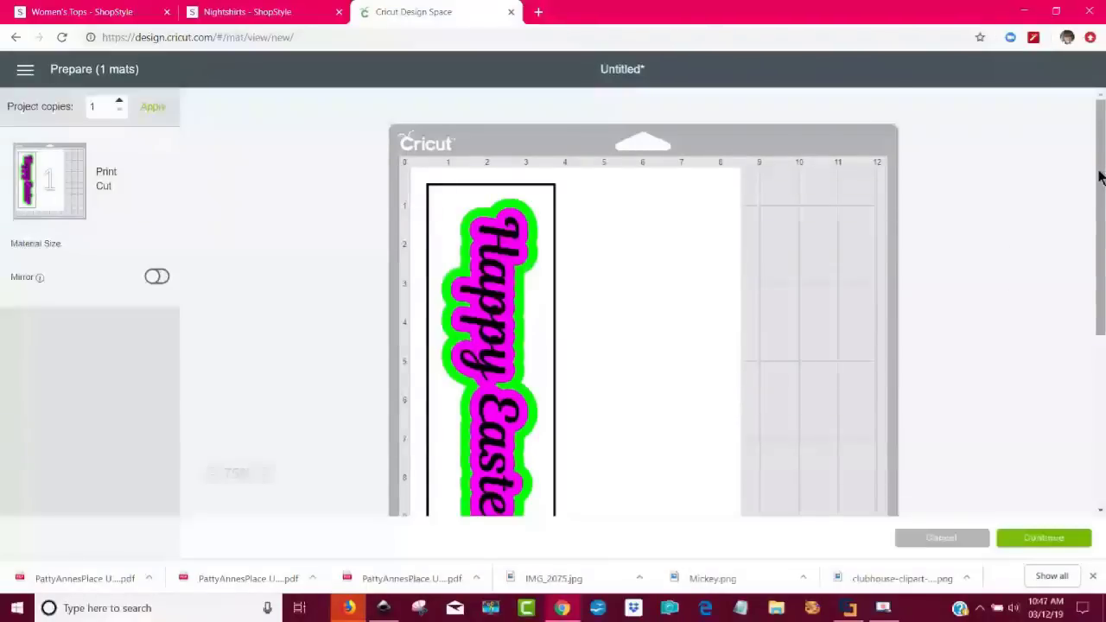
drag(1099, 177, 1093, 213)
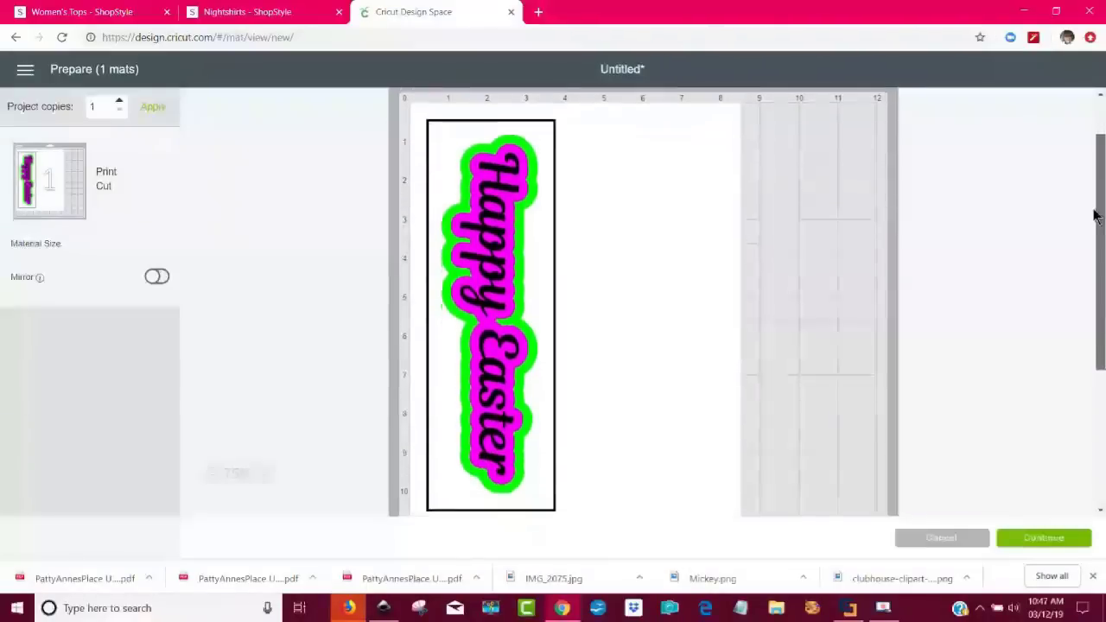